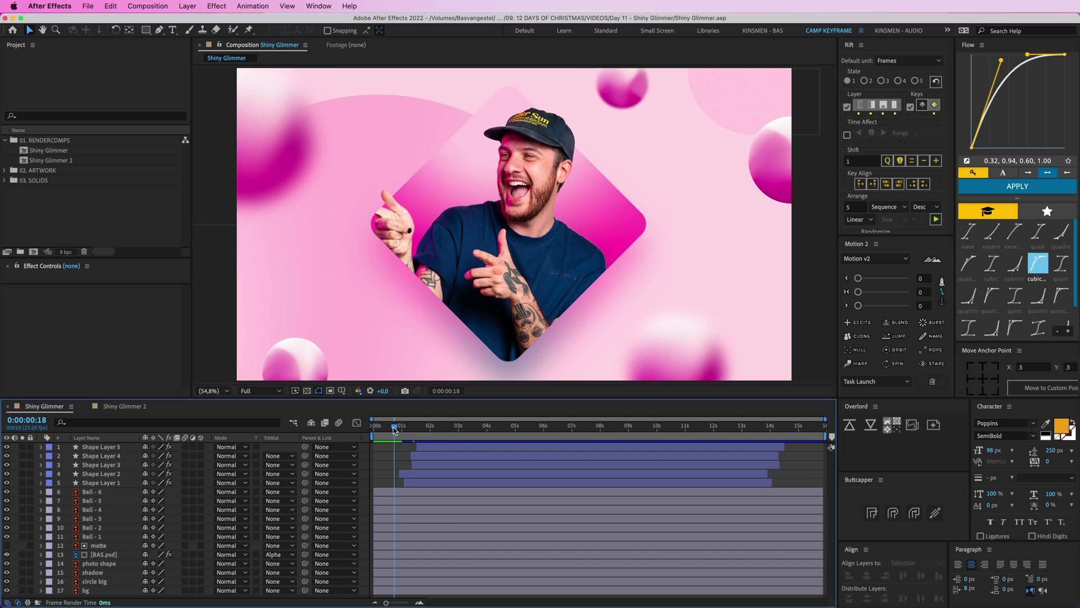
Preview the current composition's animation from about one second in.
click(394, 428)
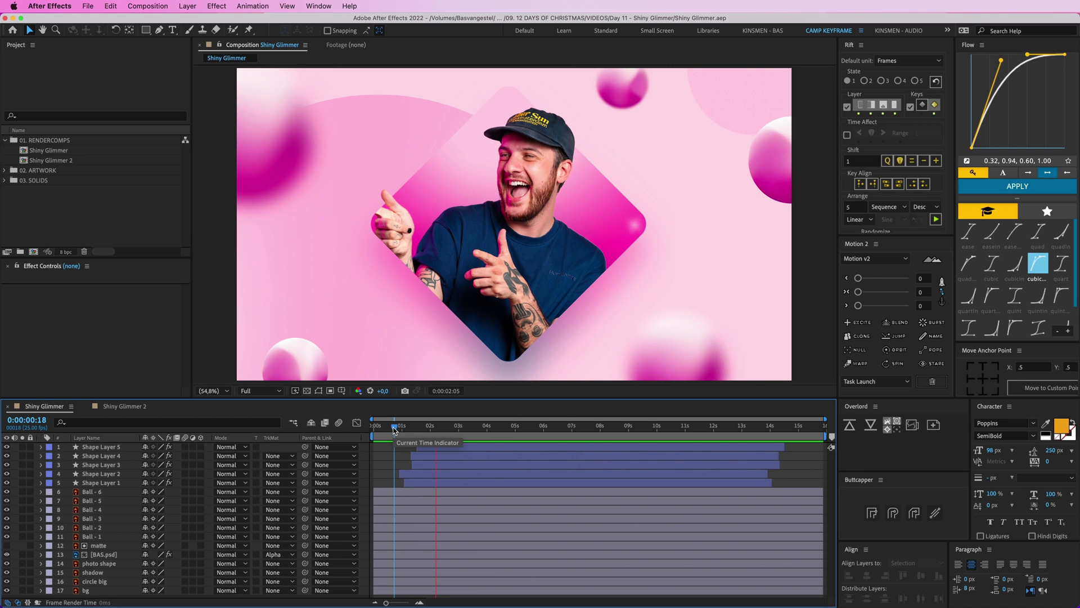
key(space)
drag(414, 430, 393, 431)
key(space)
key(space)
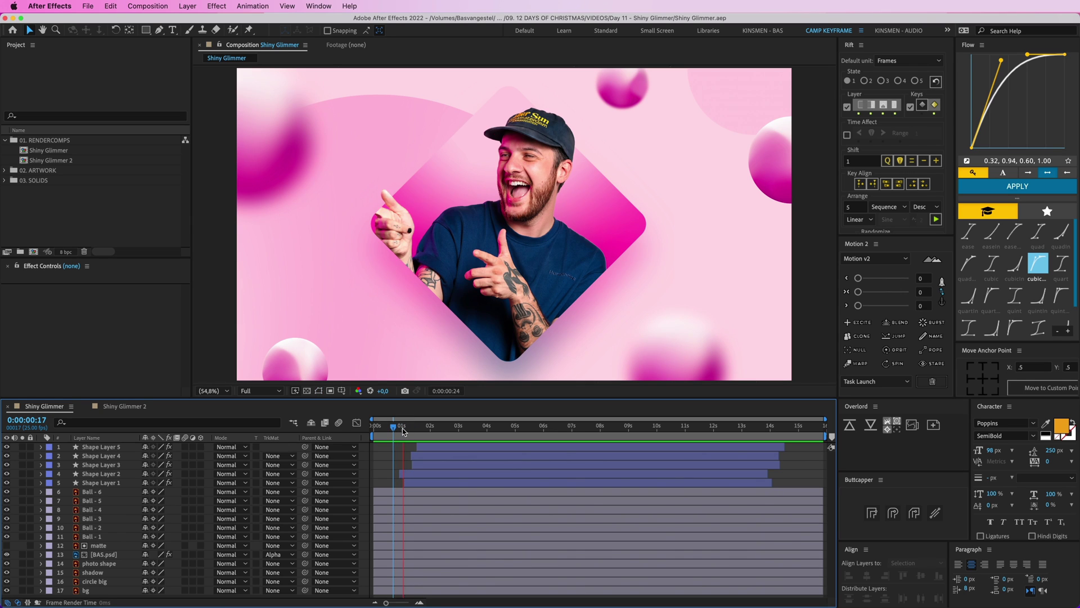
In Shiny Glimmer 2, lock every layer except BAS.psd.
click(134, 407)
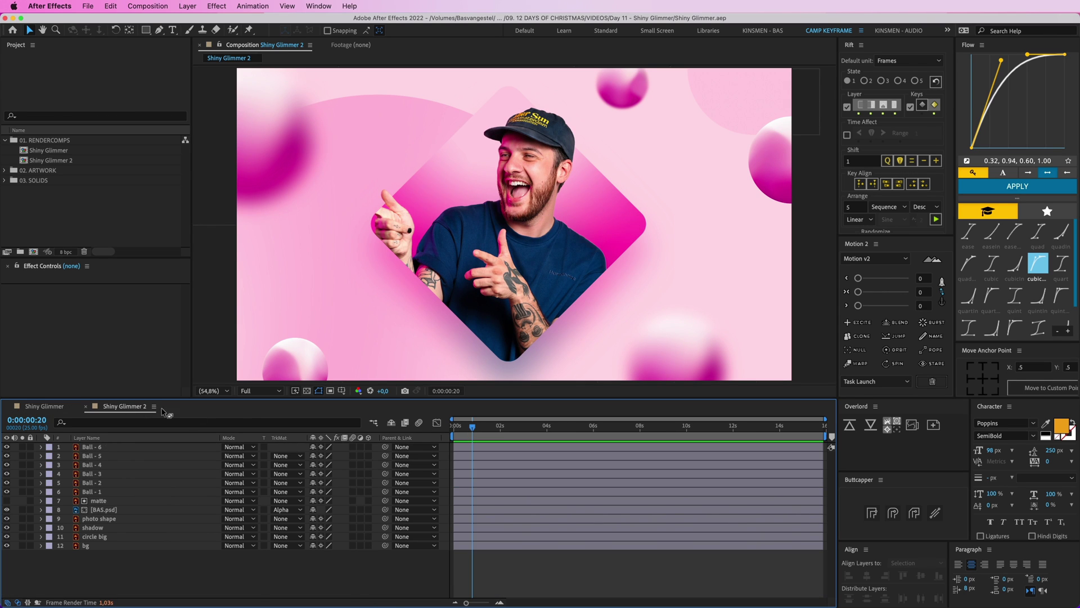
drag(481, 431, 450, 431)
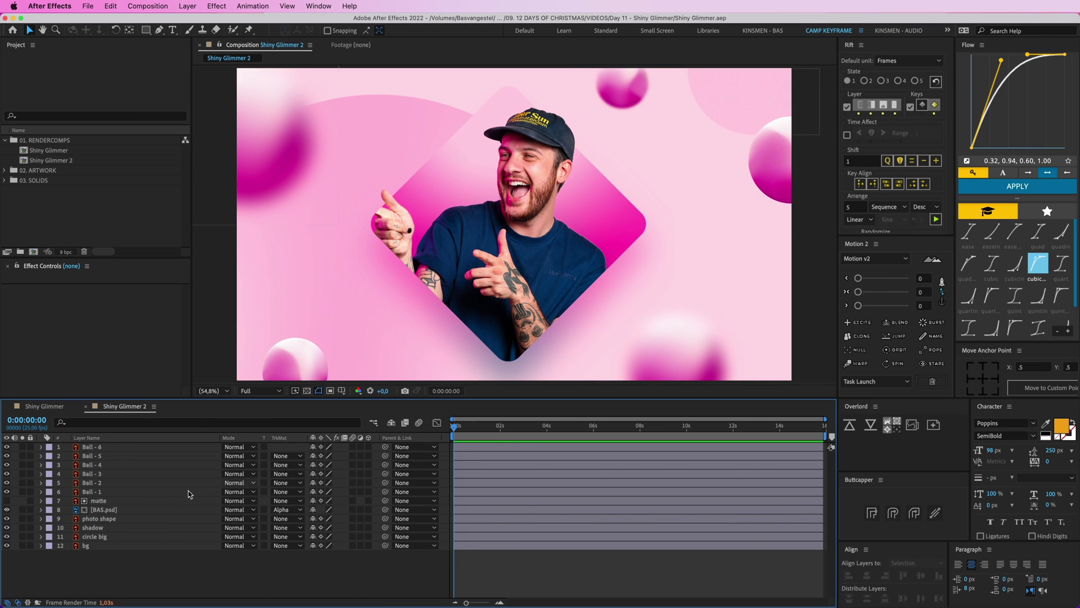
click(111, 547)
shift+click(103, 449)
click(125, 557)
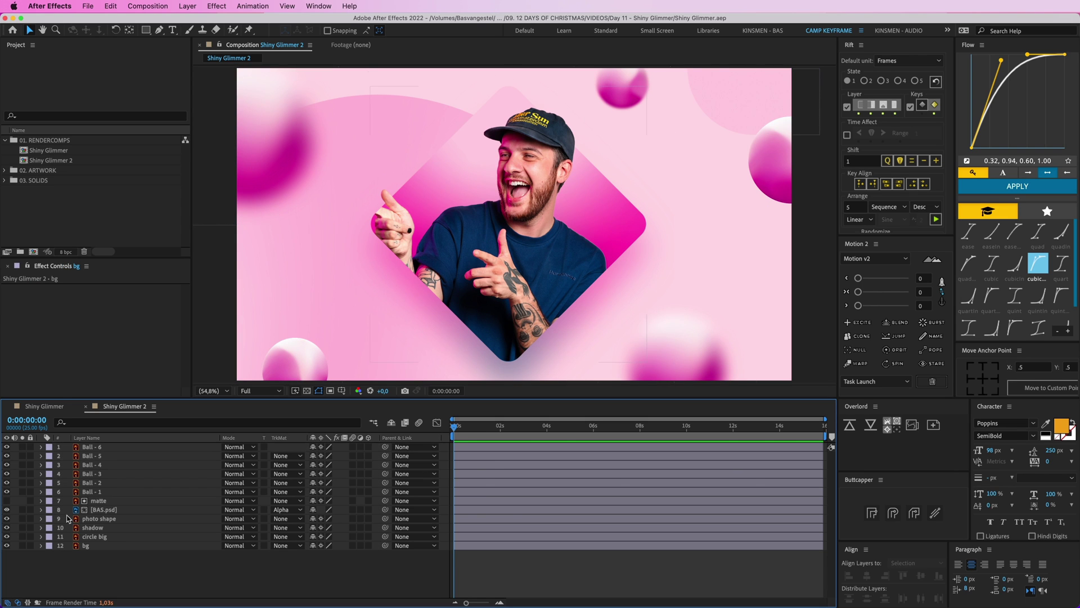
click(90, 449)
key(super+a)
super+click(102, 511)
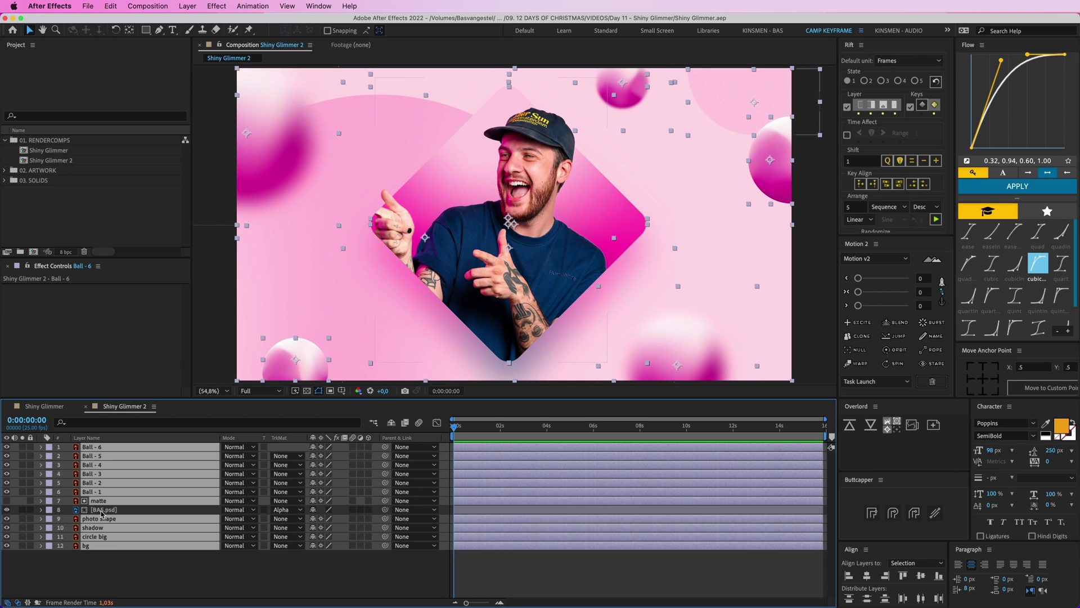
click(30, 509)
key(super+l)
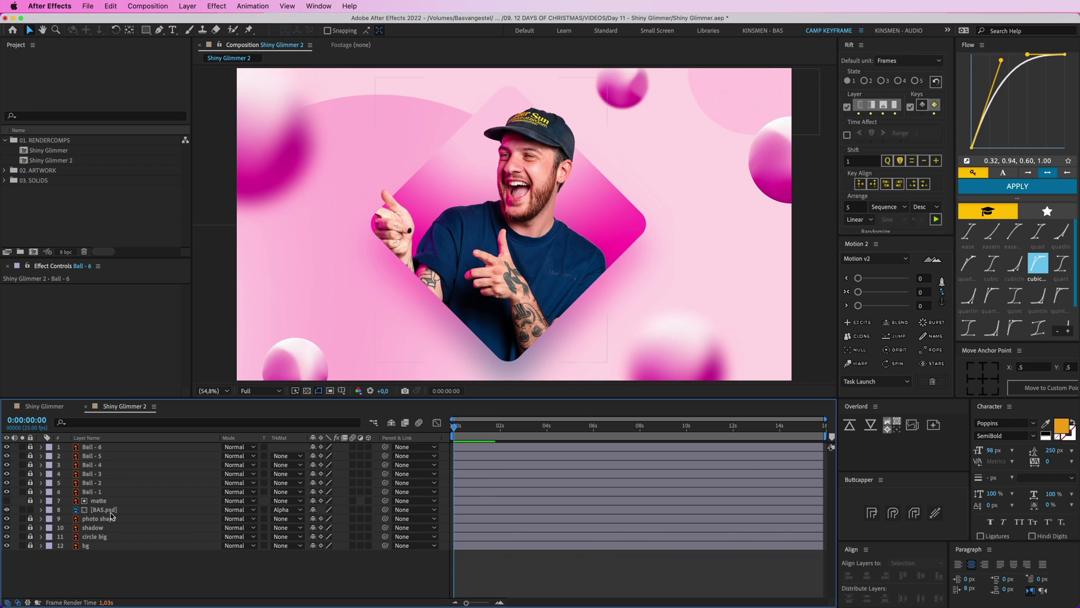
Apply CC Light Sweep to the BAS.psd portrait layer, found by searching 'cc light'.
click(116, 512)
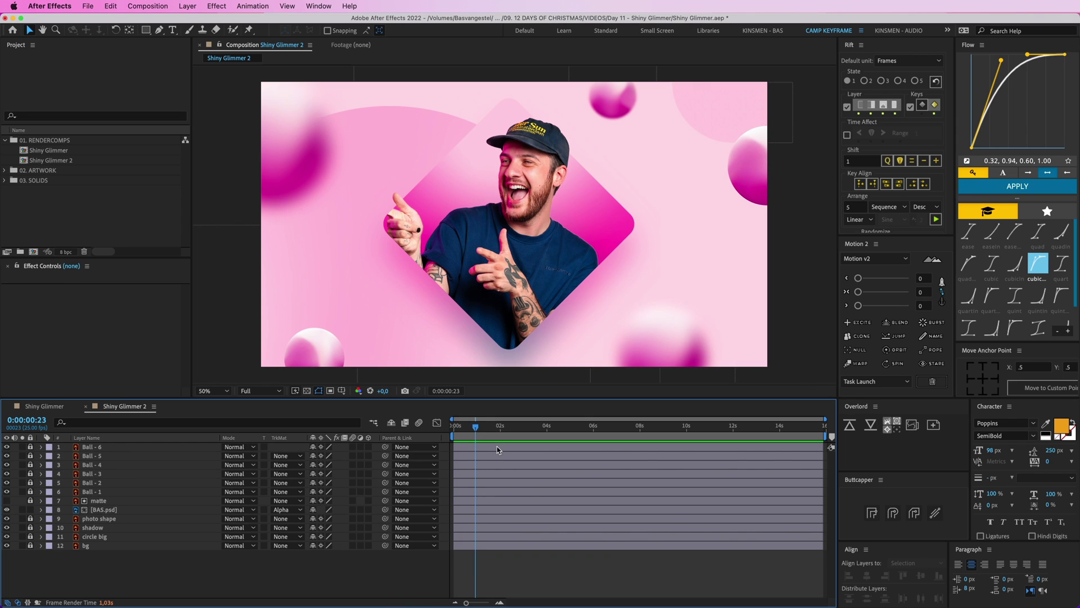
click(117, 510)
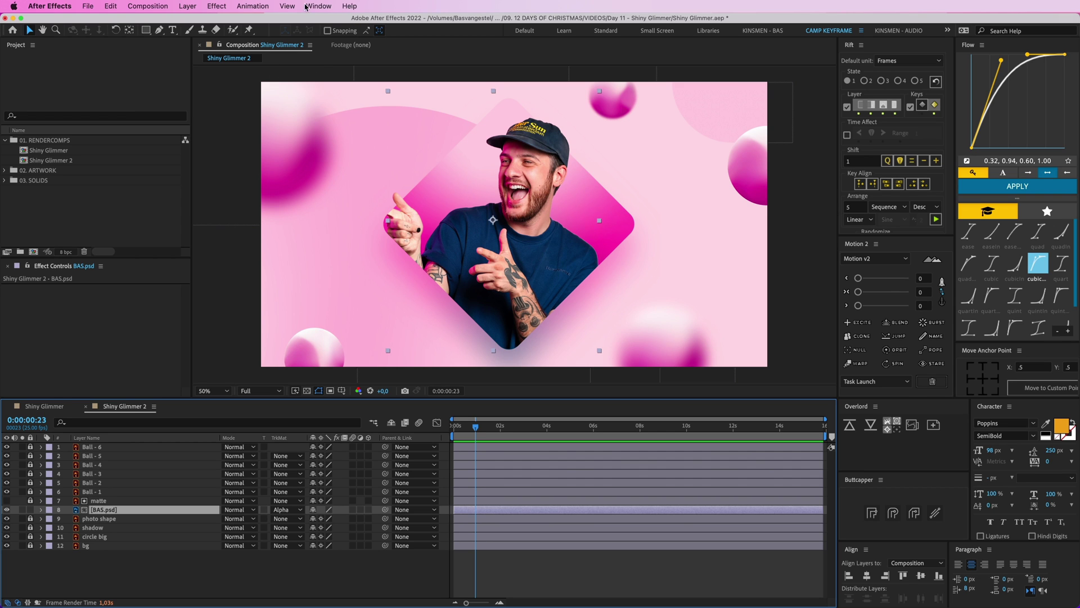
click(217, 6)
click(349, 5)
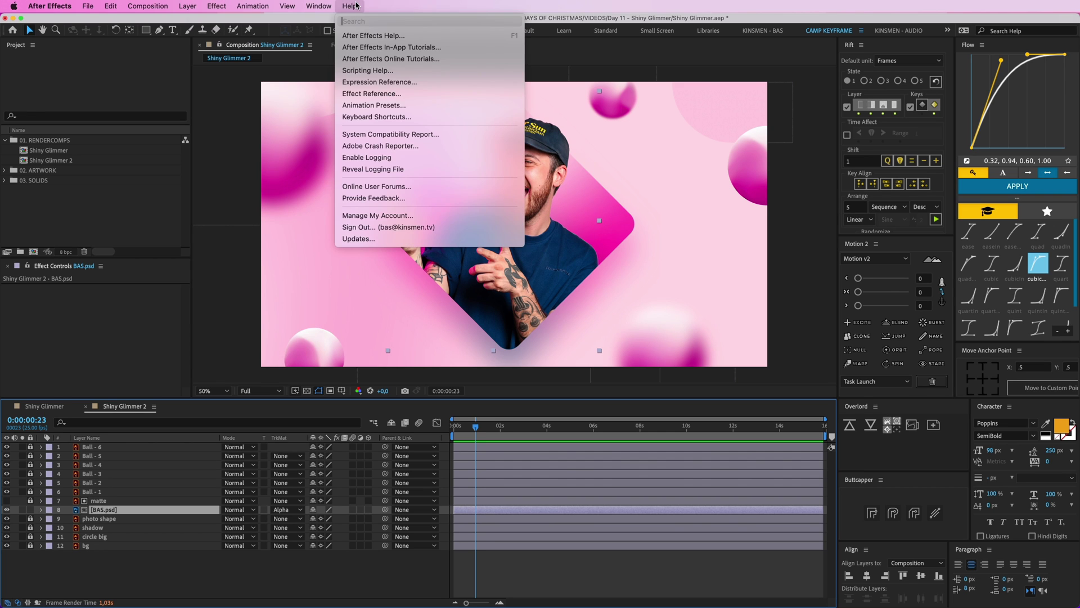
text(cc light)
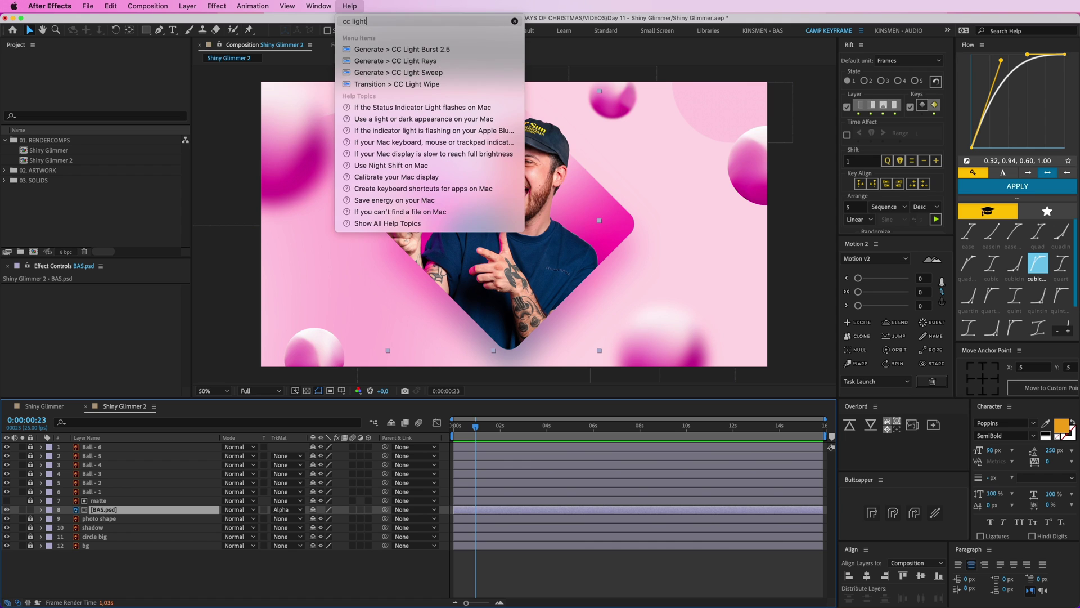
click(425, 72)
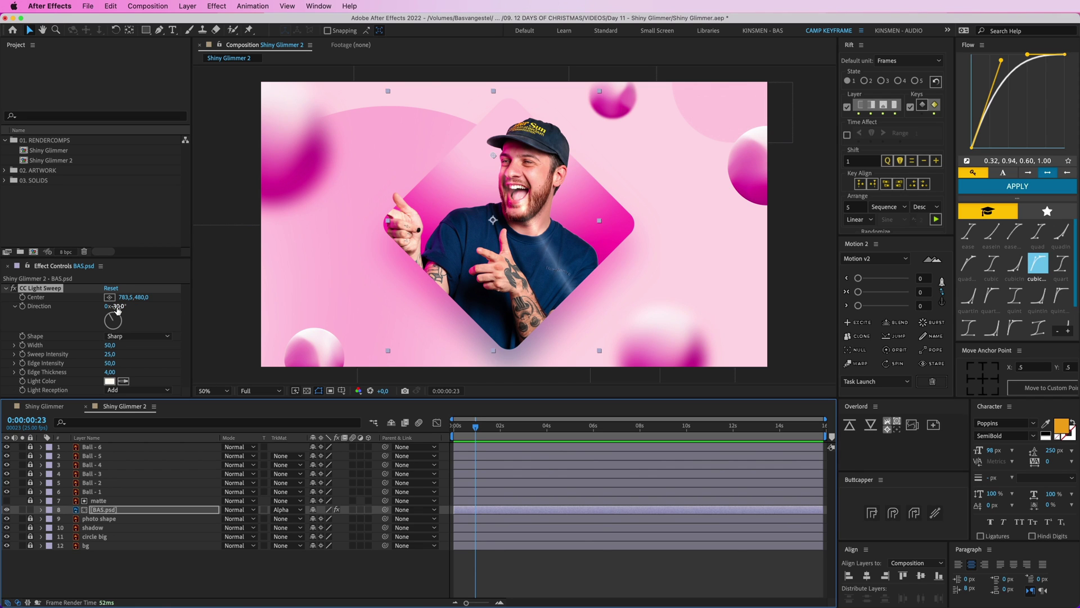
Set the sweep to Direction 45°, Smooth shape, Width 110, centred on the shirt.
drag(117, 309, 419, 137)
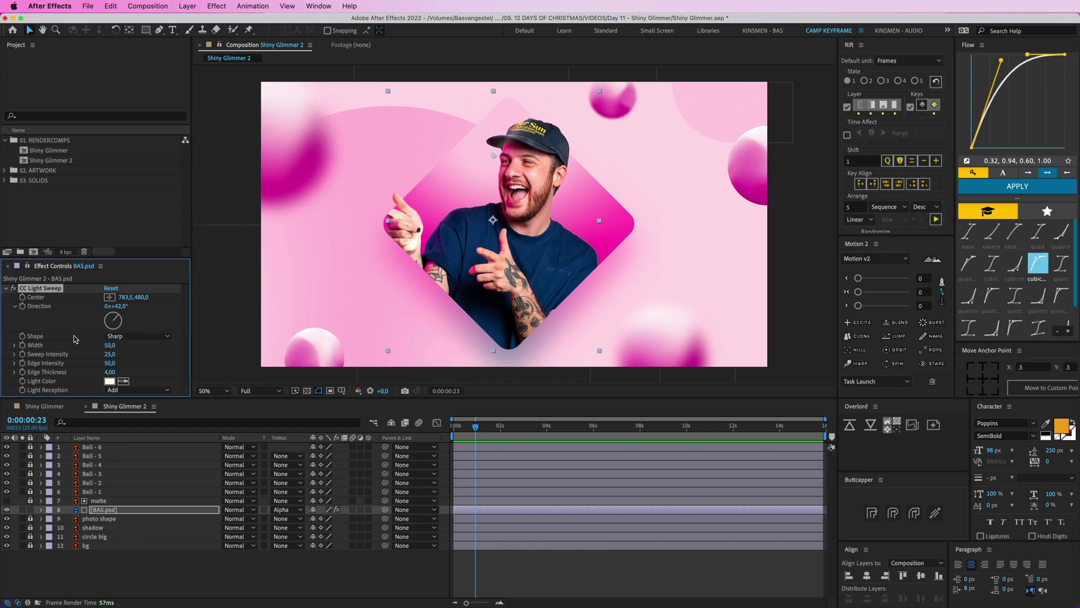
click(120, 306)
key(Return)
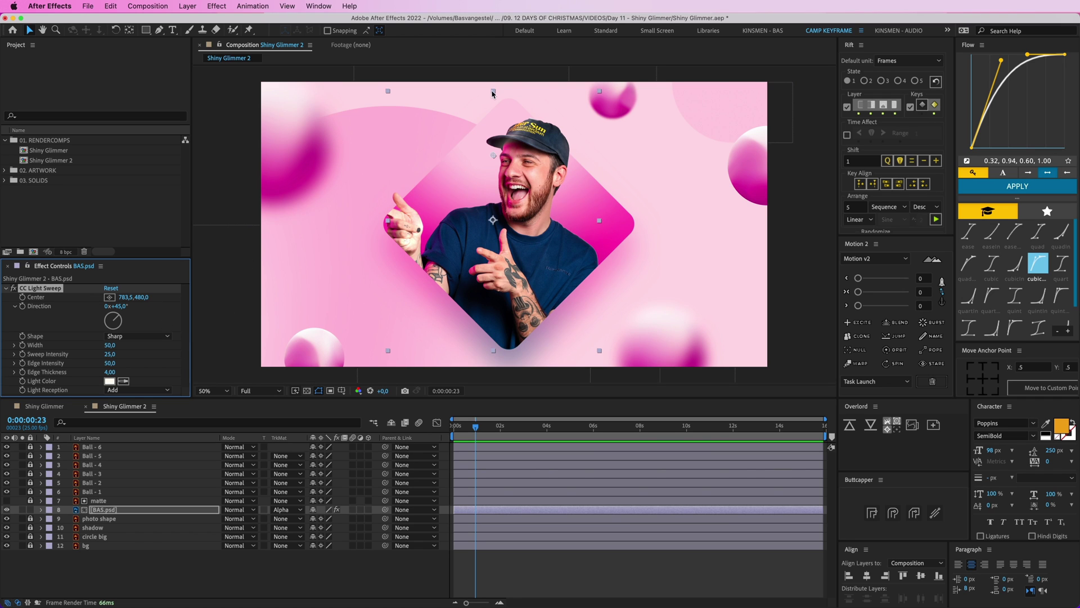
click(135, 336)
click(144, 362)
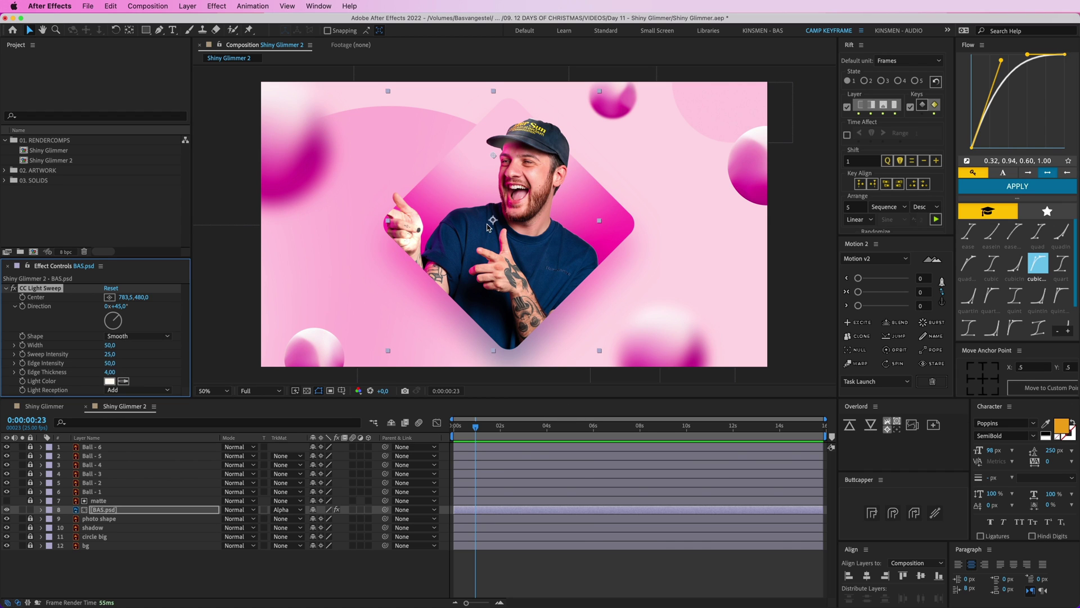
drag(489, 157, 529, 229)
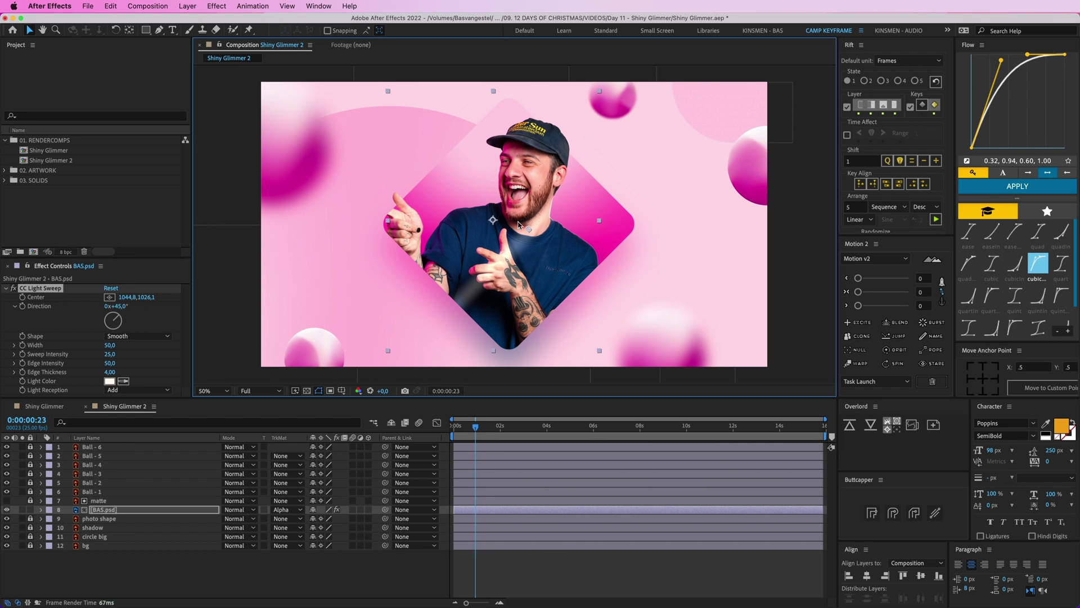
click(110, 345)
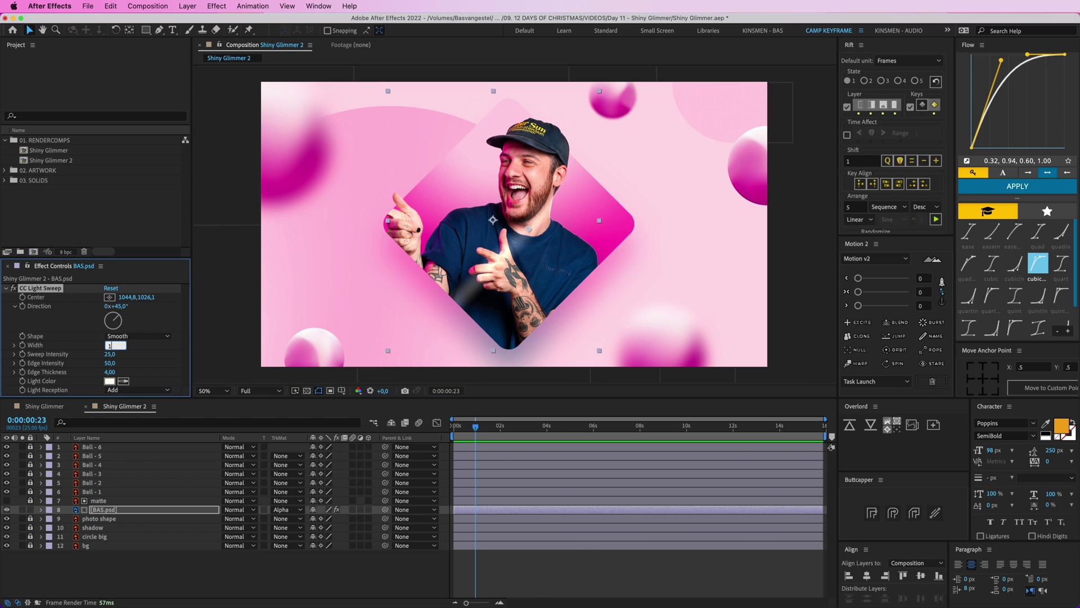
key(Return)
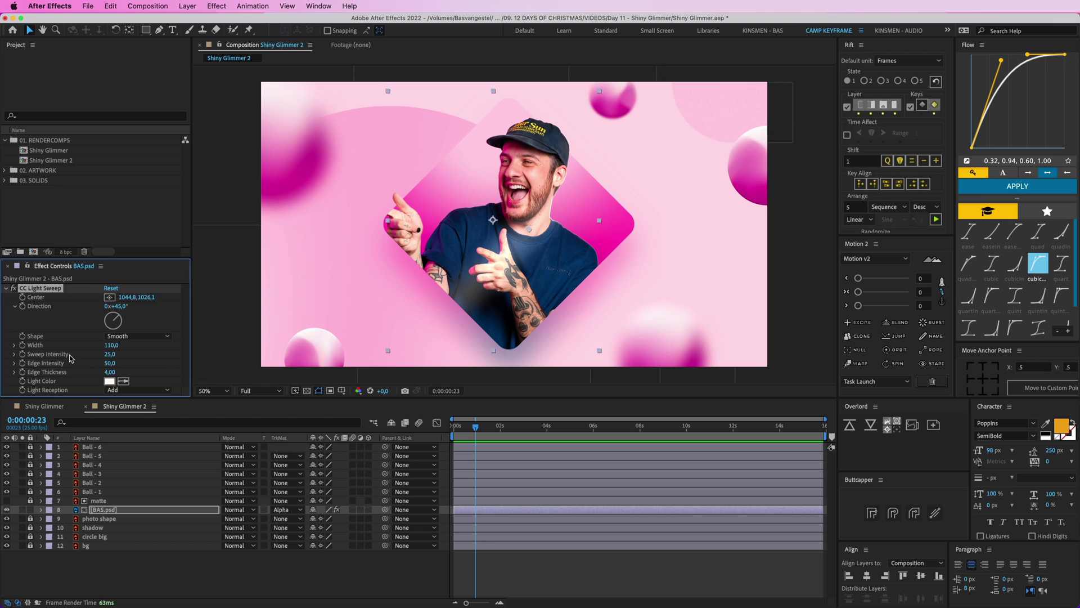
Set the light sweep's Sweep Intensity to 10.
drag(110, 355, 145, 356)
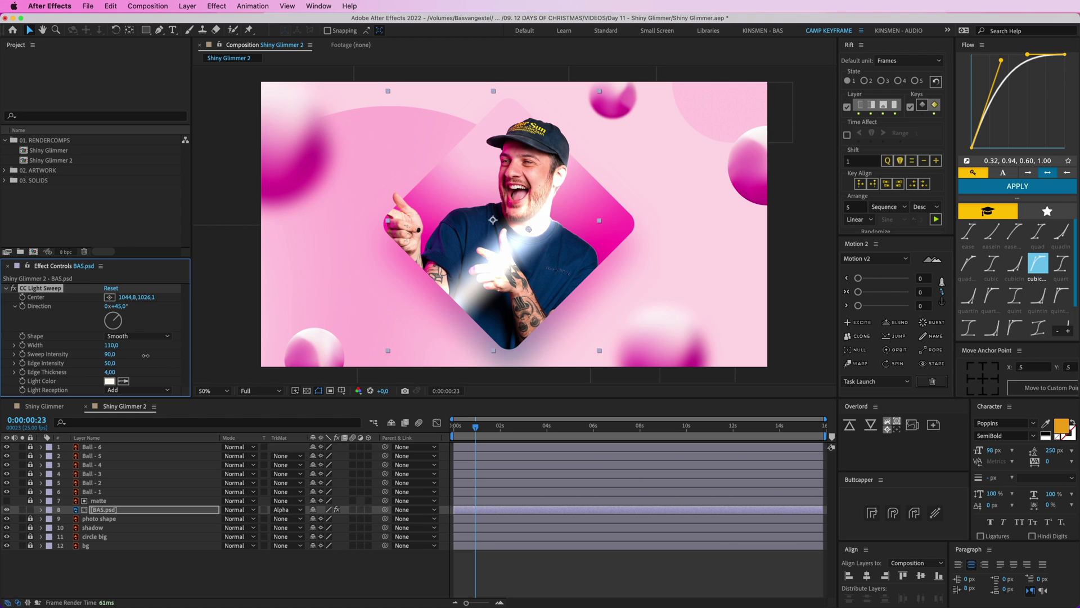
click(111, 355)
text(5)
key(Return)
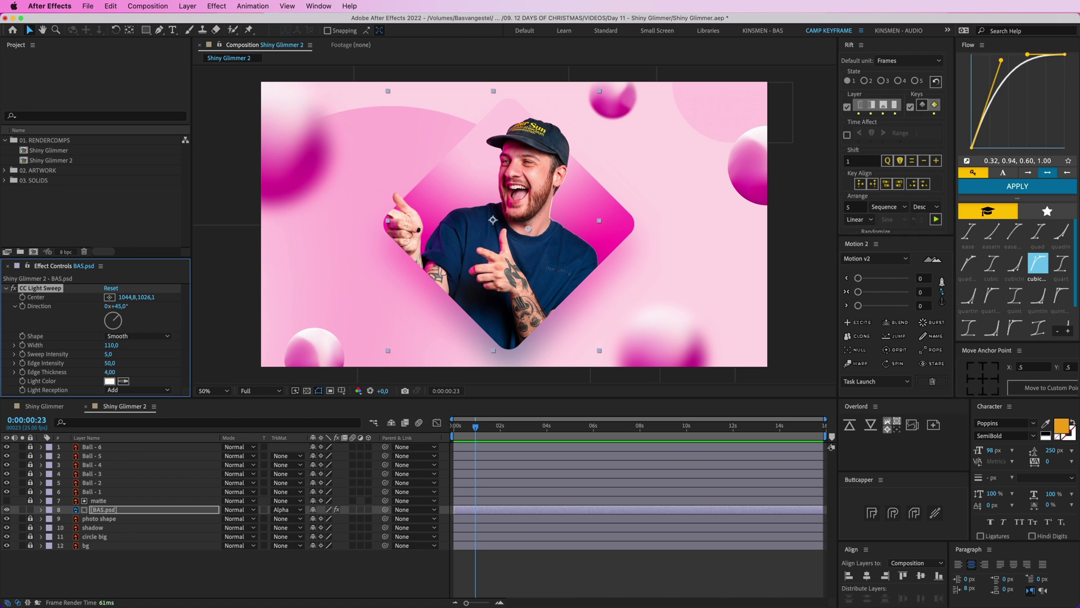
click(111, 355)
text(10)
key(Return)
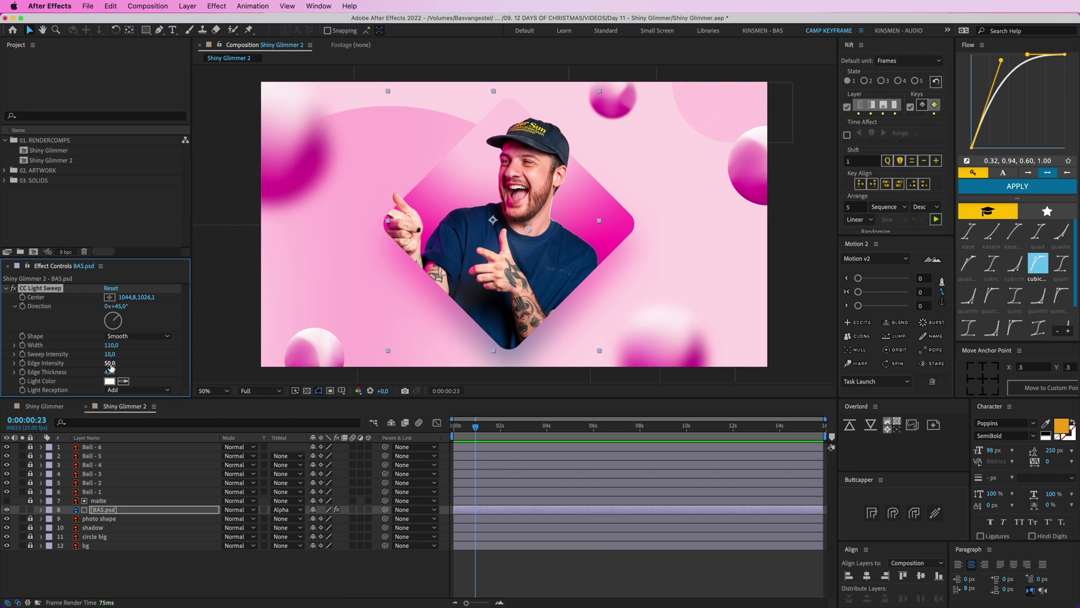
scroll(558, 186, up, 2)
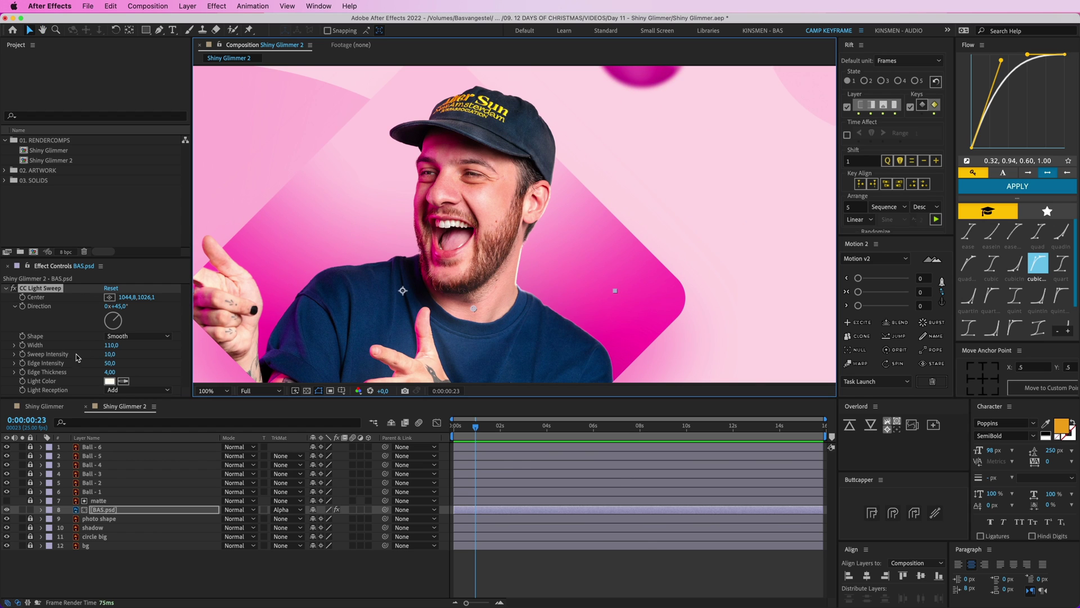
Lower the sweep's Edge Intensity to 25 and shift its centre up and left.
drag(110, 363, 145, 363)
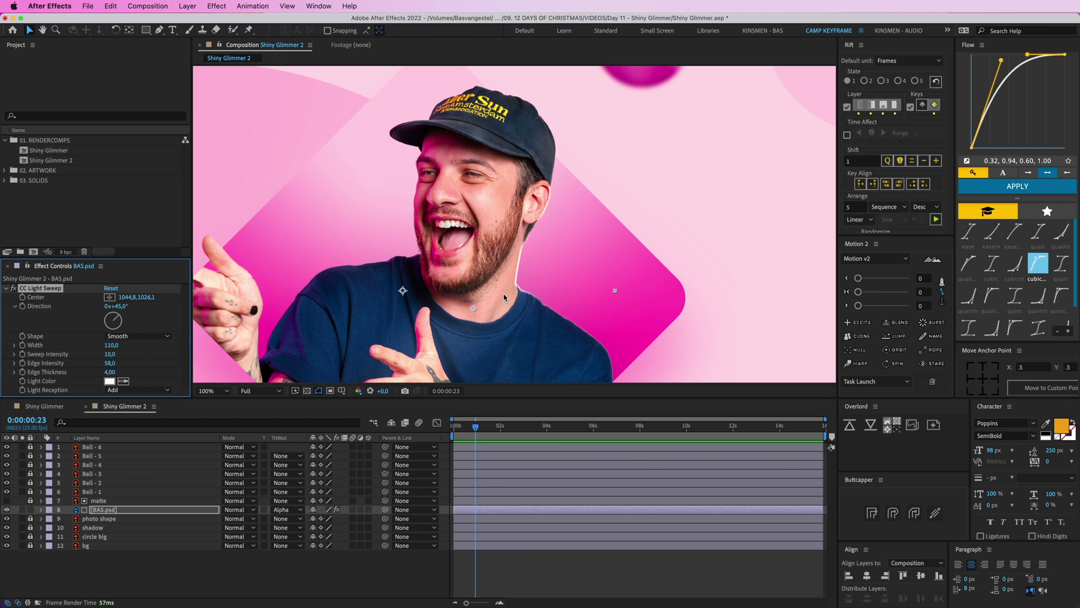
drag(470, 304, 496, 319)
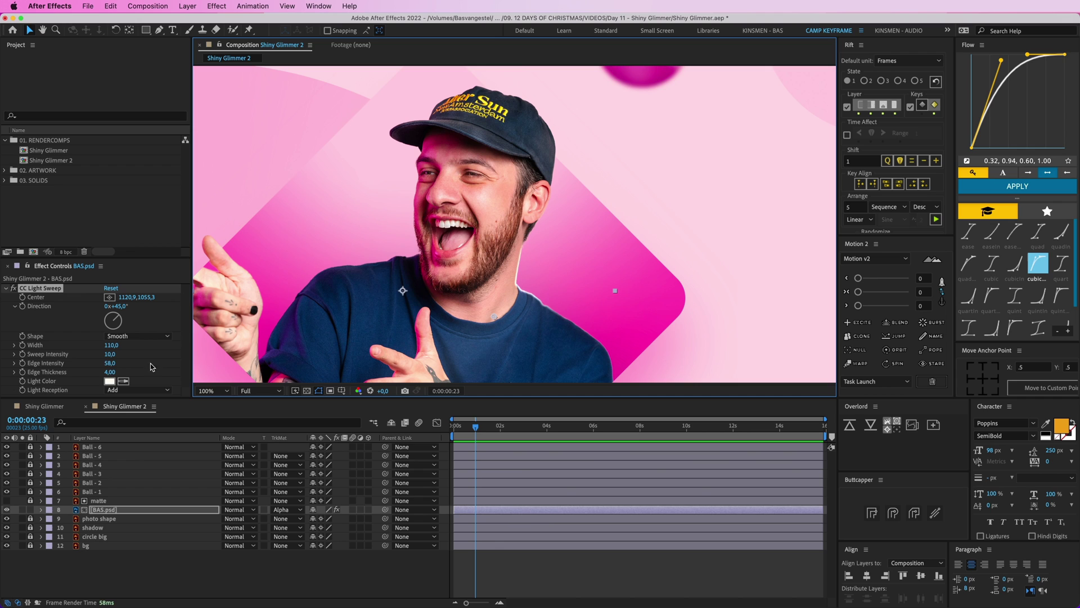
click(110, 364)
text(25)
key(Return)
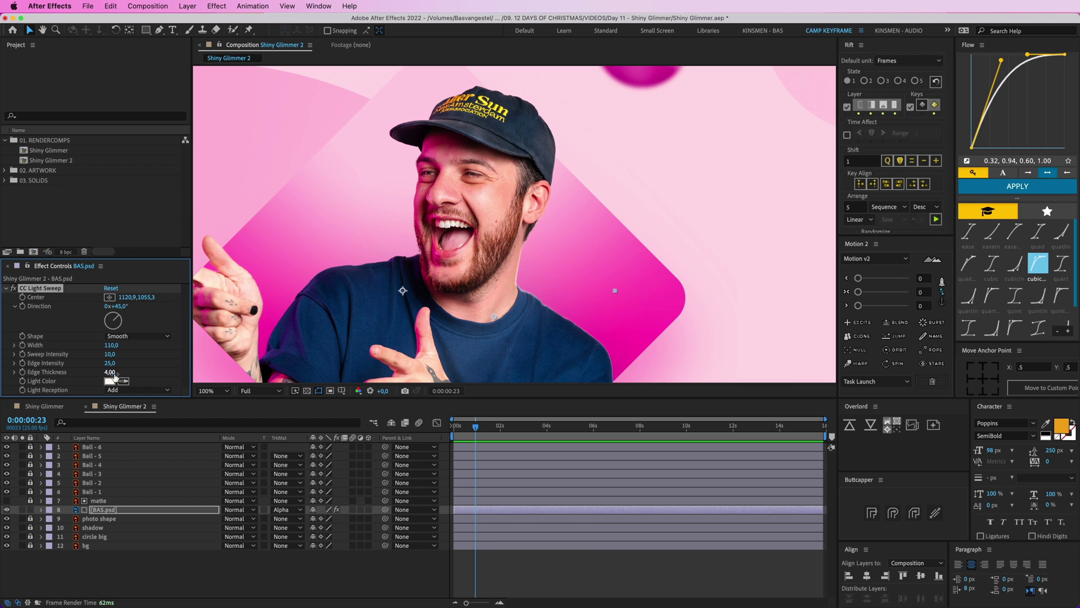
Thicken the light sweep's Edge Thickness to 20.
mouse_move(110, 372)
mouse_down()
mouse_move(462, 382)
mouse_move(121, 383)
mouse_up()
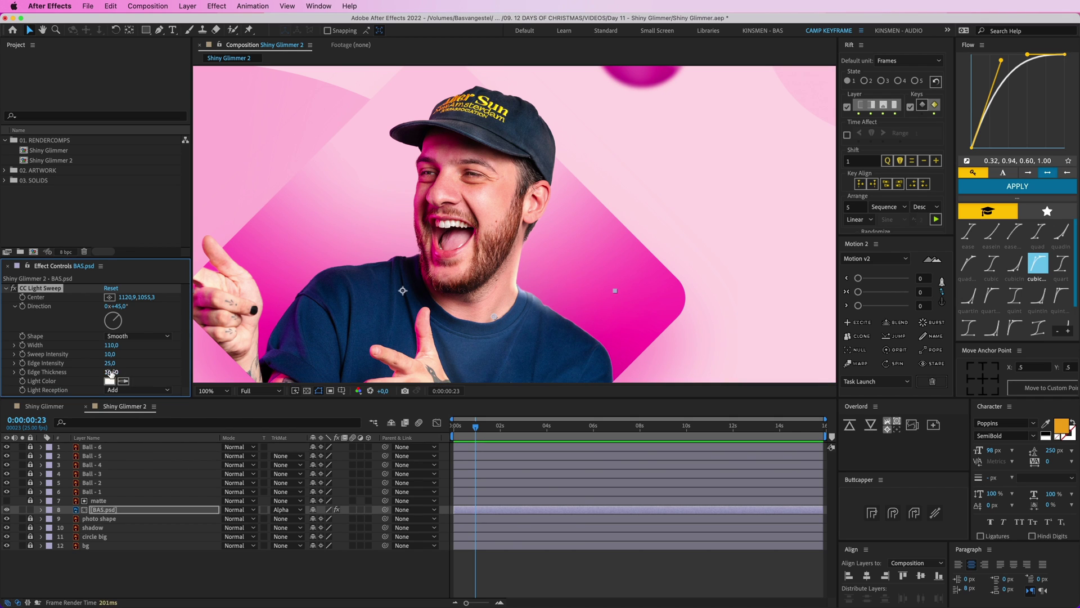
click(112, 374)
key(Return)
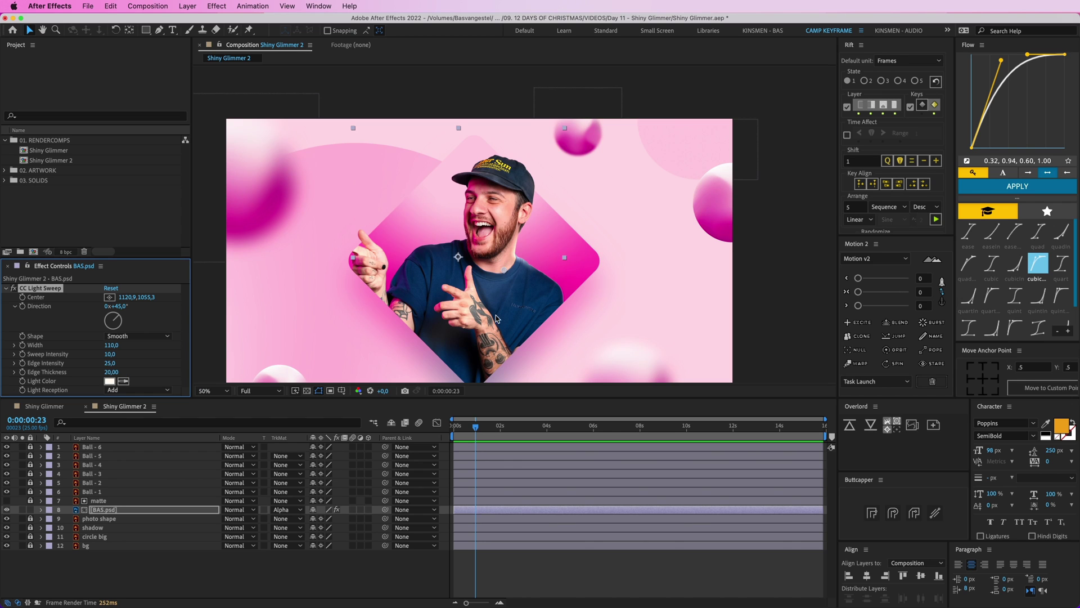
Keyframe the sweep Center from upper left (149.7,283.0) to lower right (1090.0,1196.7) at 0:00:02:14.
drag(505, 269, 376, 169)
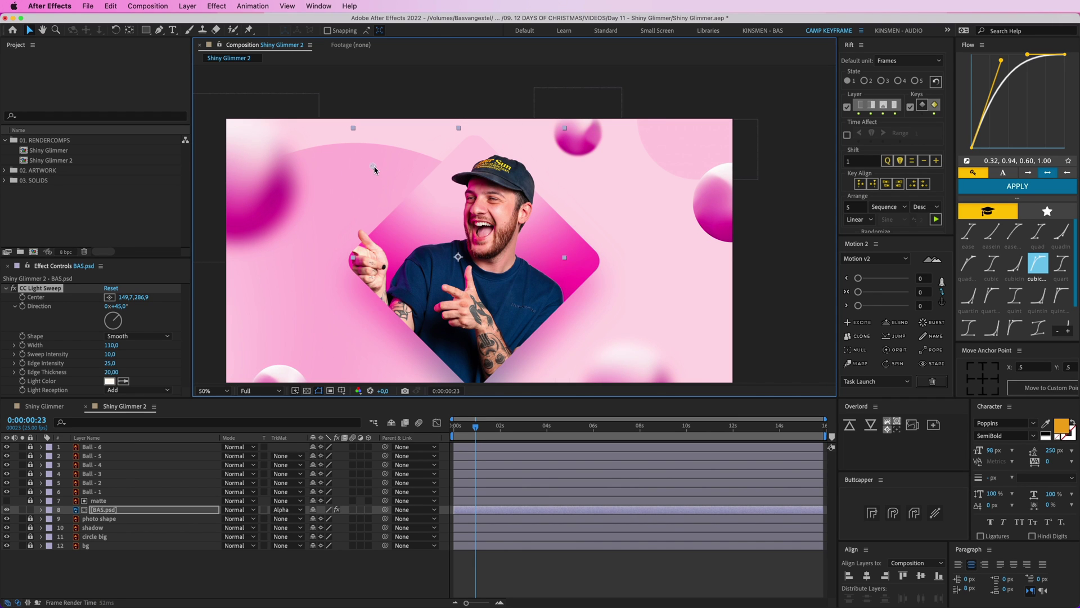
click(33, 301)
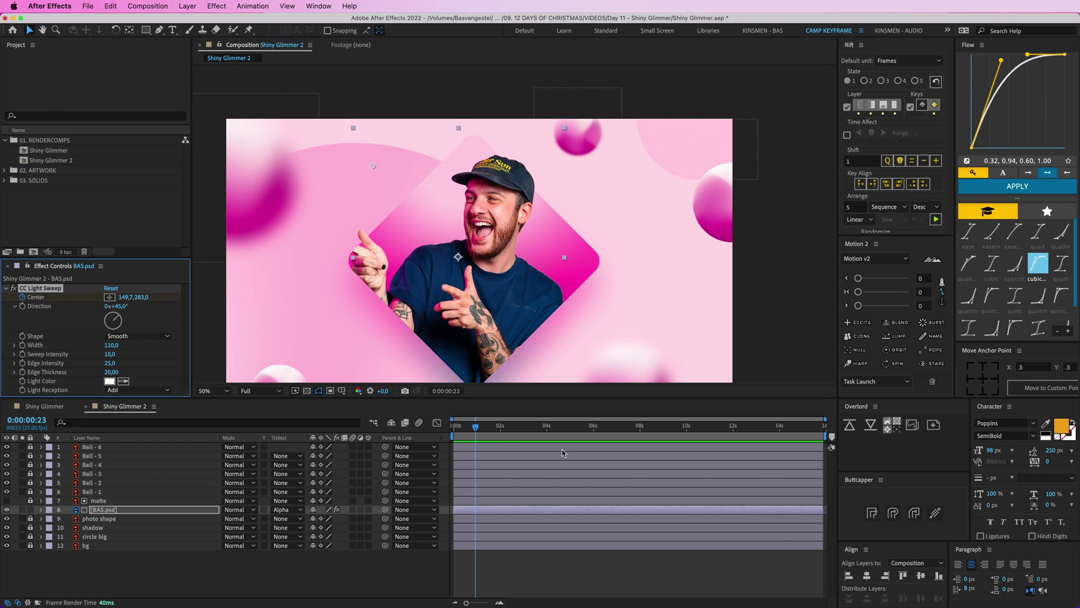
drag(501, 429, 513, 429)
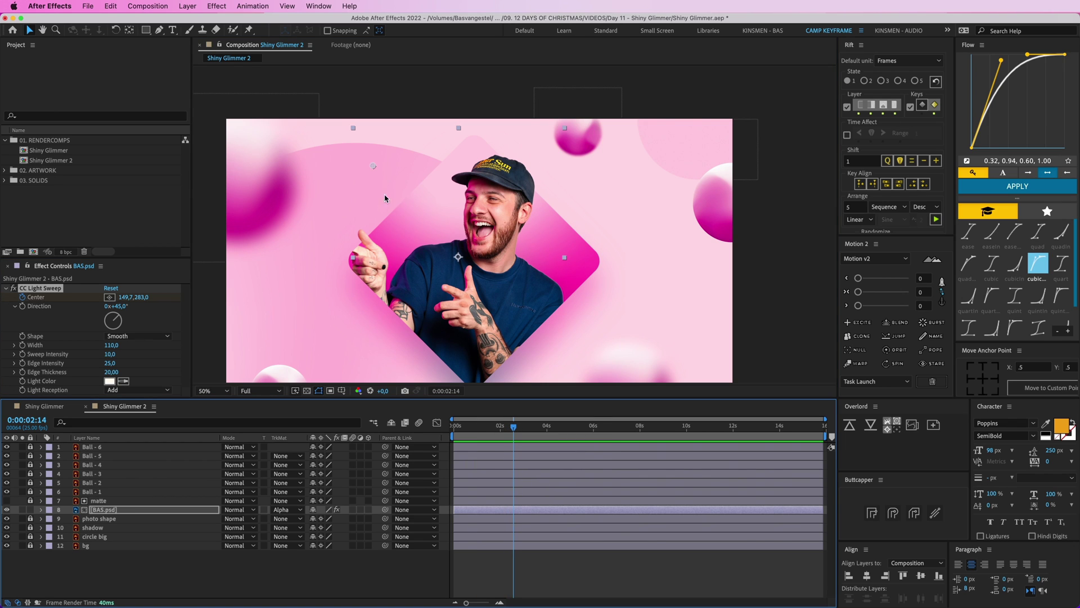
drag(373, 168, 557, 346)
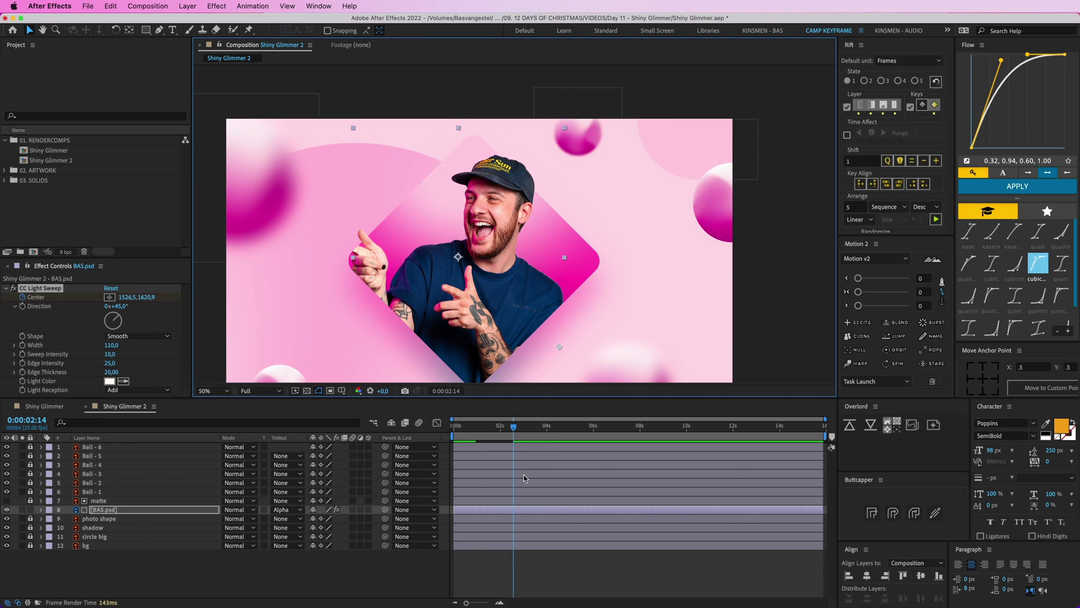
Reveal the Center keyframes and preview the light sweep from the first keyframe.
key(u)
key(j)
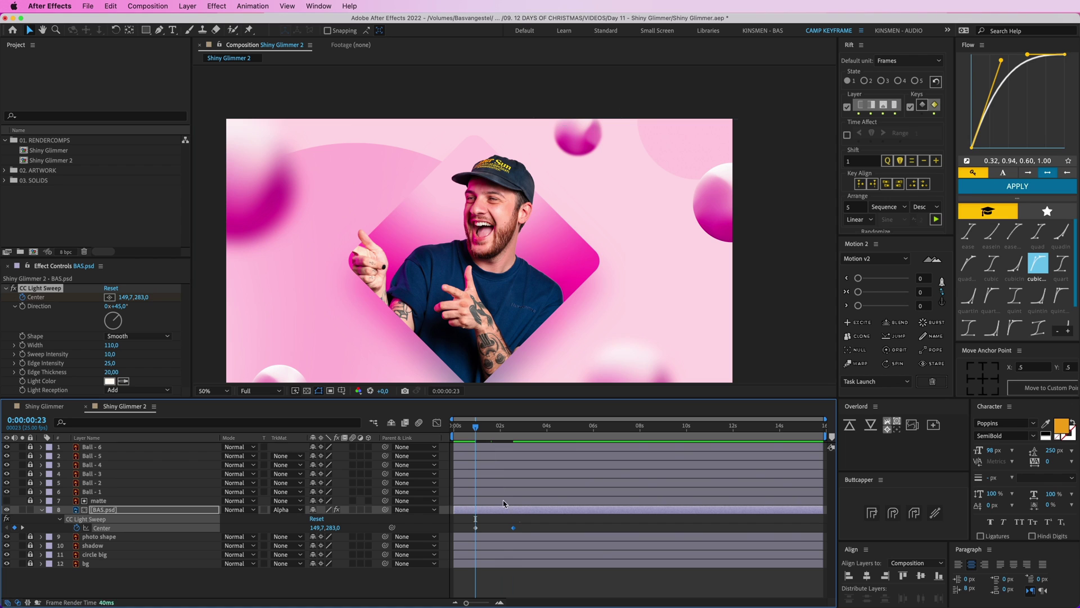
key(space)
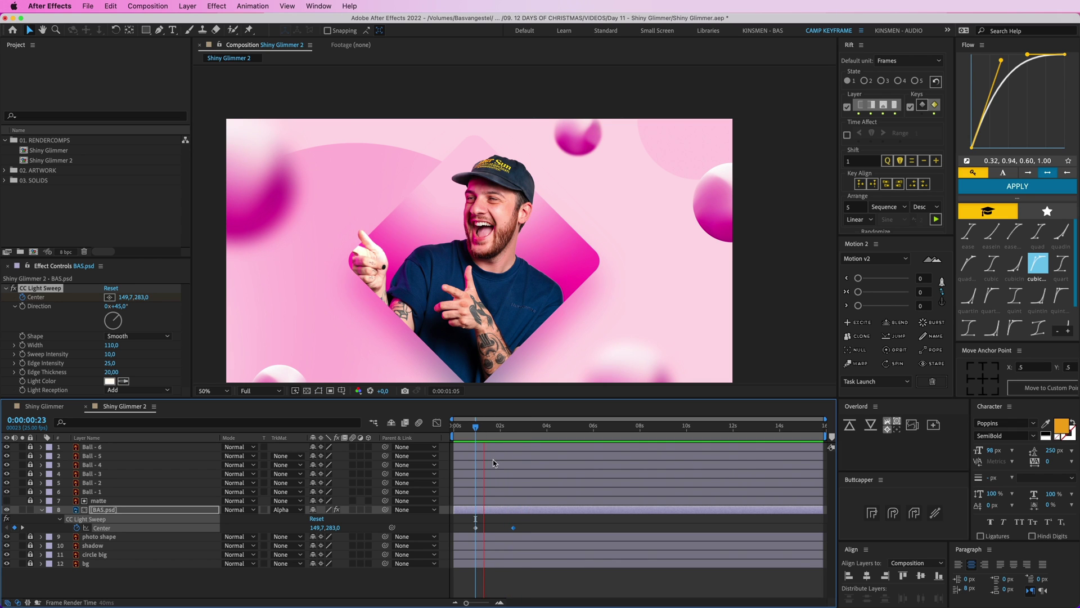
click(500, 428)
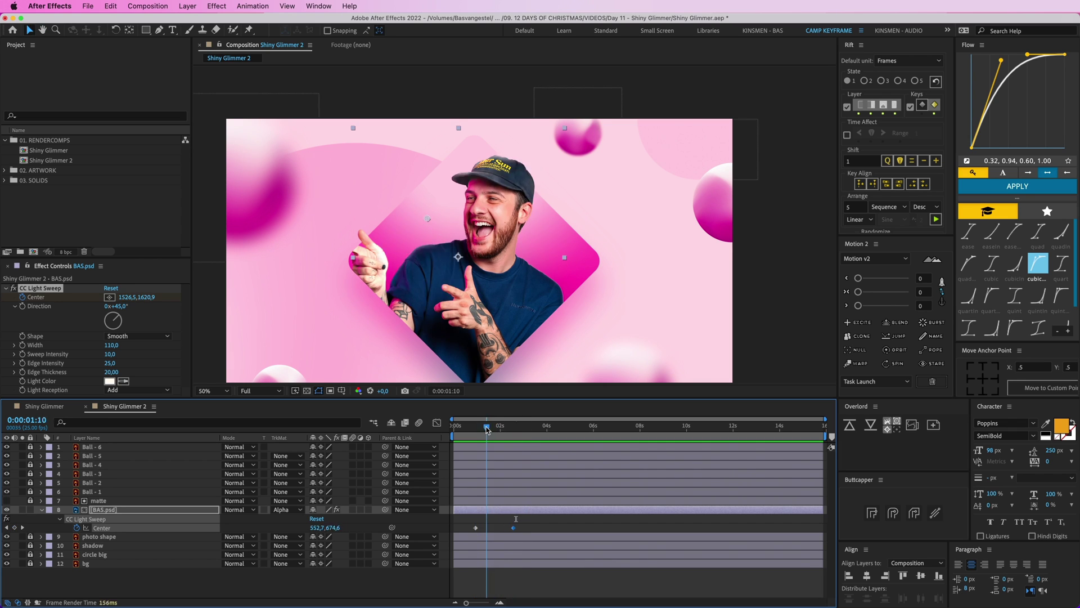
key(Page_Down)
key(Page_Down)
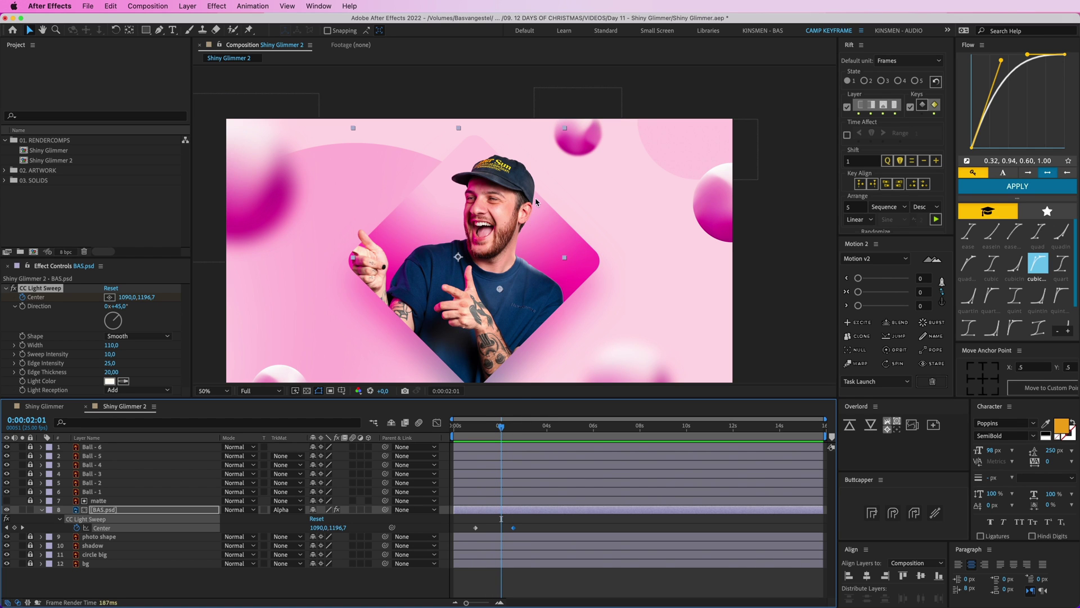
click(533, 519)
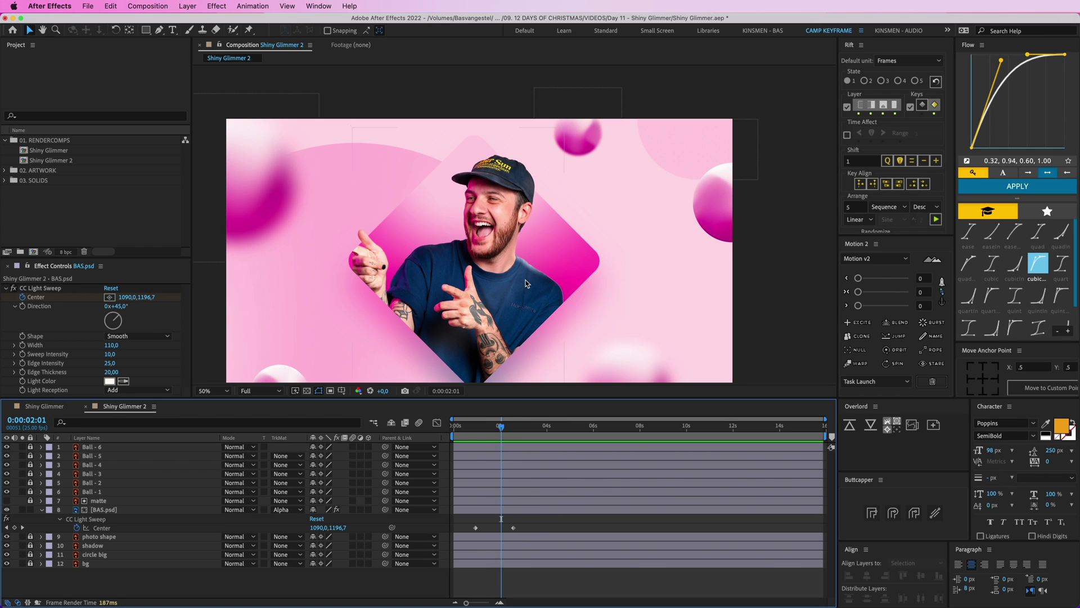
Compare with the reference Shiny Glimmer composition's animation, then return to Shiny Glimmer 2.
click(45, 406)
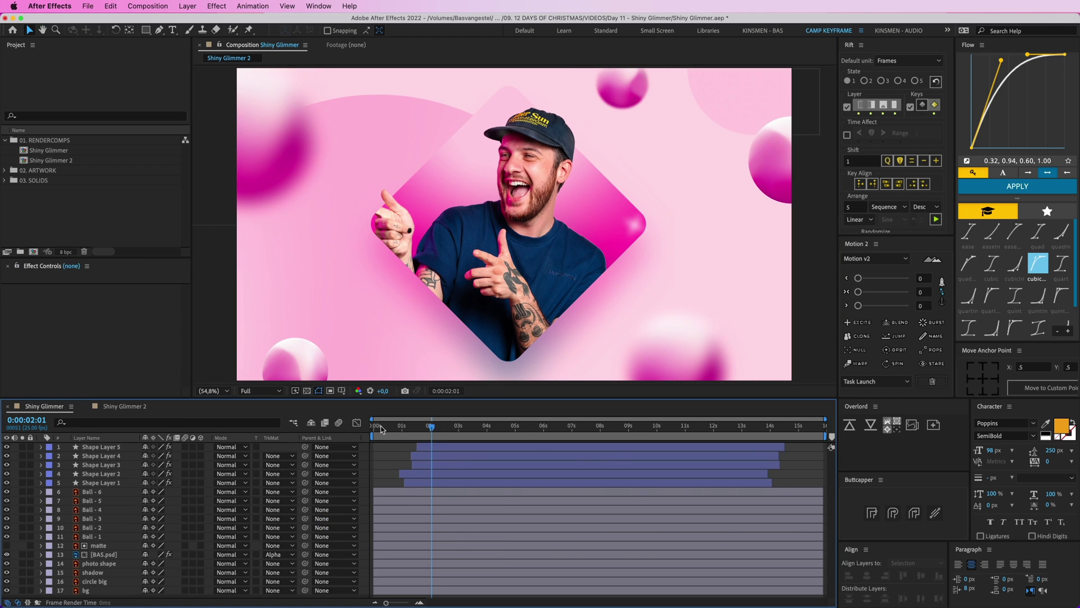
click(381, 430)
key(space)
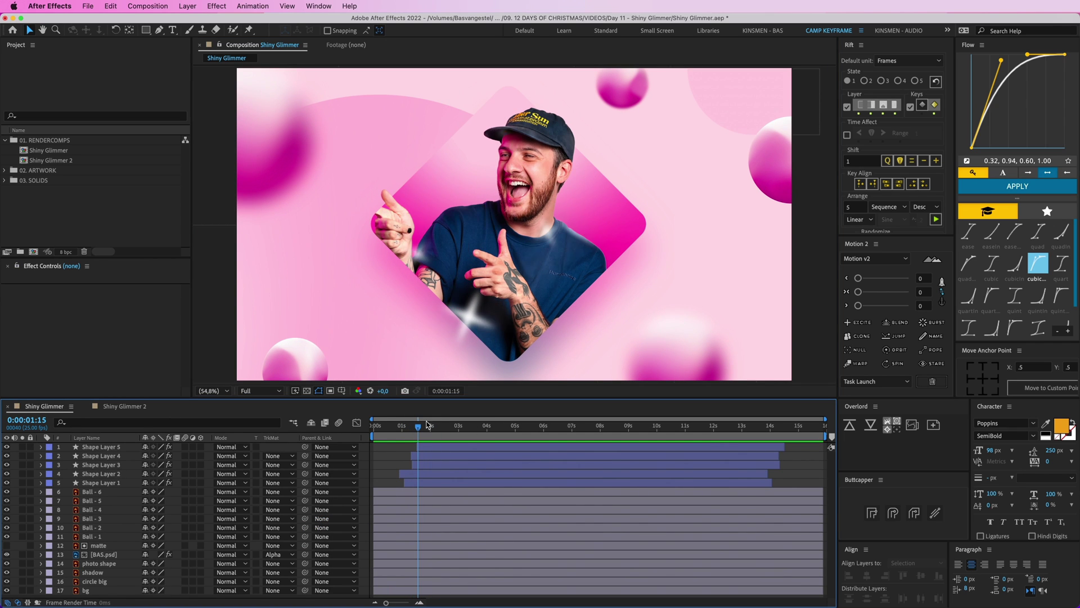
click(124, 406)
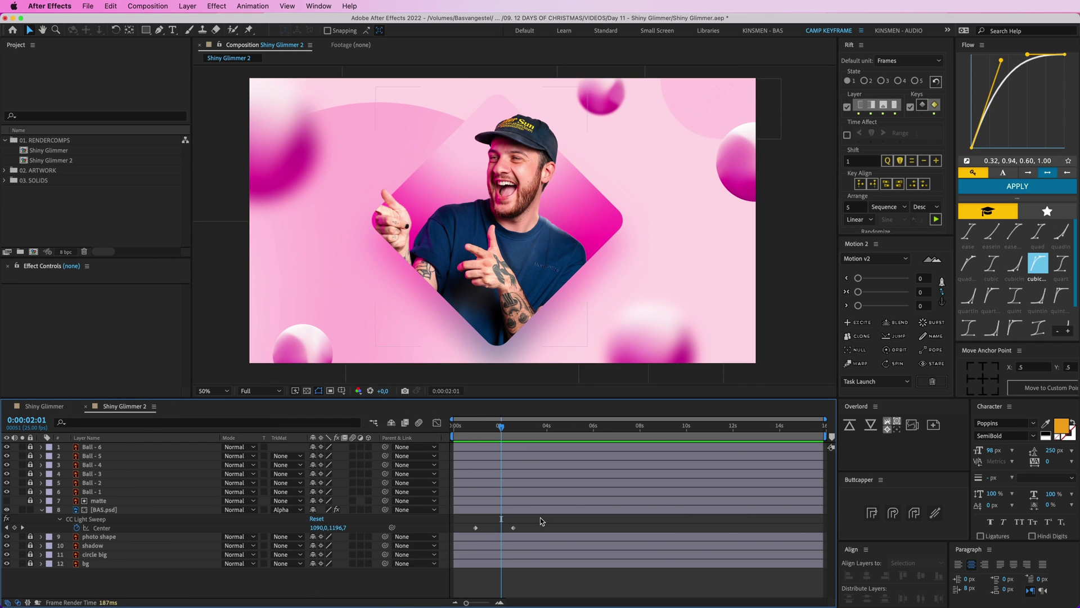
Draw a white four-point star near the raised left hand with the Star tool.
click(147, 32)
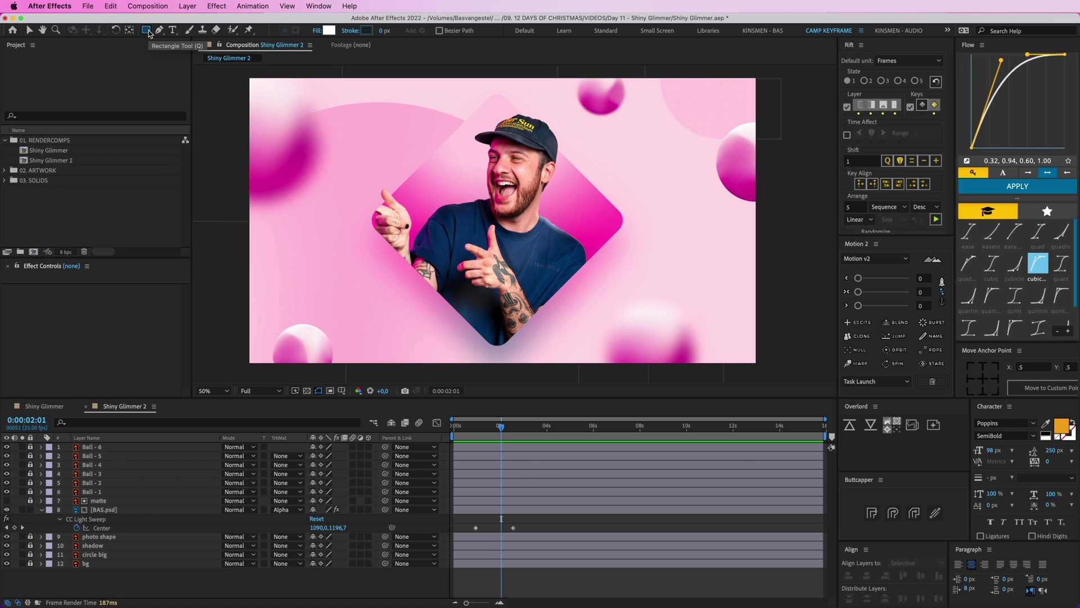
drag(148, 32, 169, 78)
drag(429, 223, 470, 258)
key(super+z)
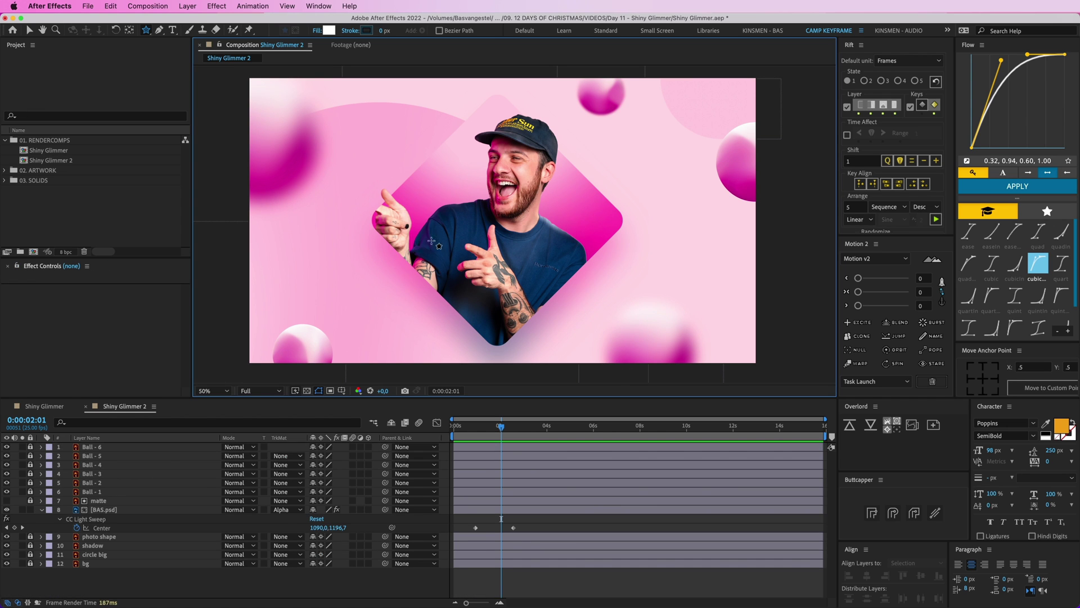
mouse_move(425, 225)
mouse_down()
mouse_move(480, 259)
mouse_move(475, 271)
mouse_up()
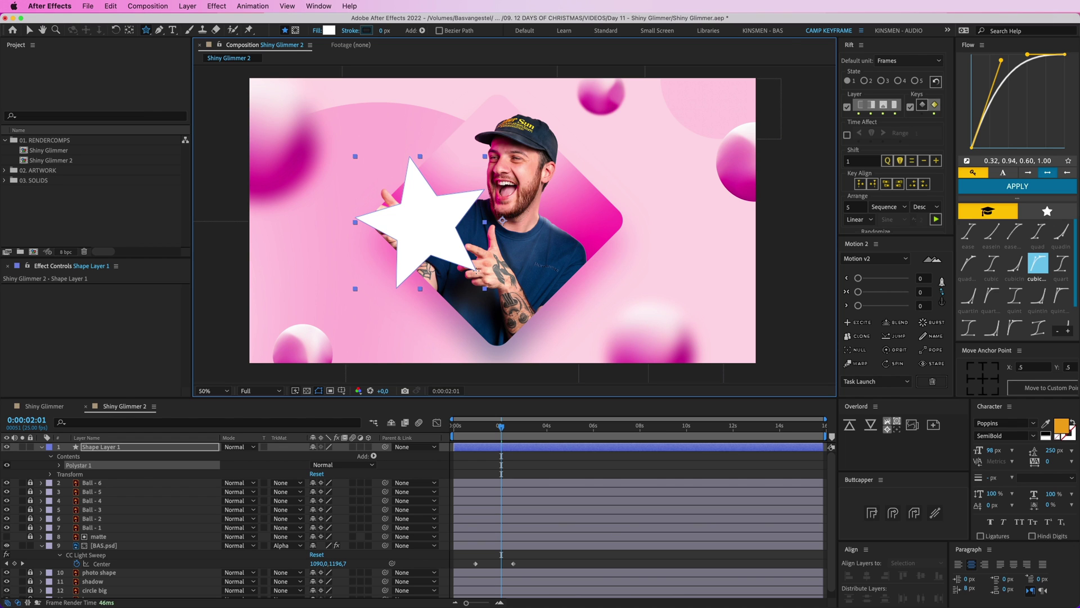
key(Up)
key(Up)
drag(476, 271, 477, 271)
key(Down)
key(Down)
drag(476, 271, 481, 226)
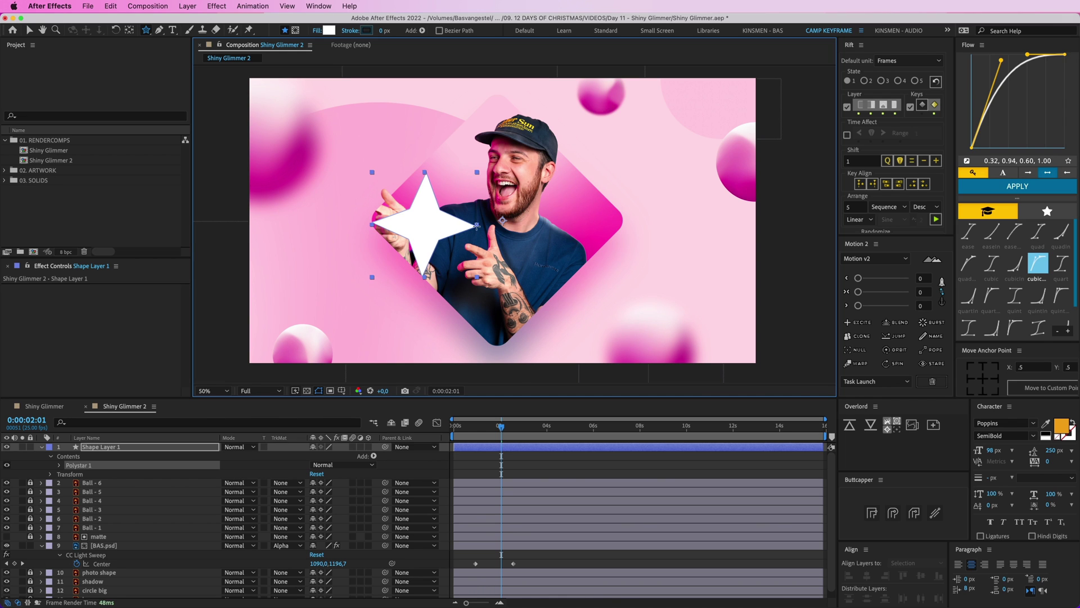
mouse_move(479, 226)
mouse_down()
mouse_move(555, 225)
mouse_move(458, 225)
mouse_move(562, 225)
mouse_move(439, 223)
mouse_move(578, 225)
mouse_move(538, 225)
mouse_up()
Shrink the star to a small glimmer and centre its anchor point with Pan Behind.
key(v)
click(526, 453)
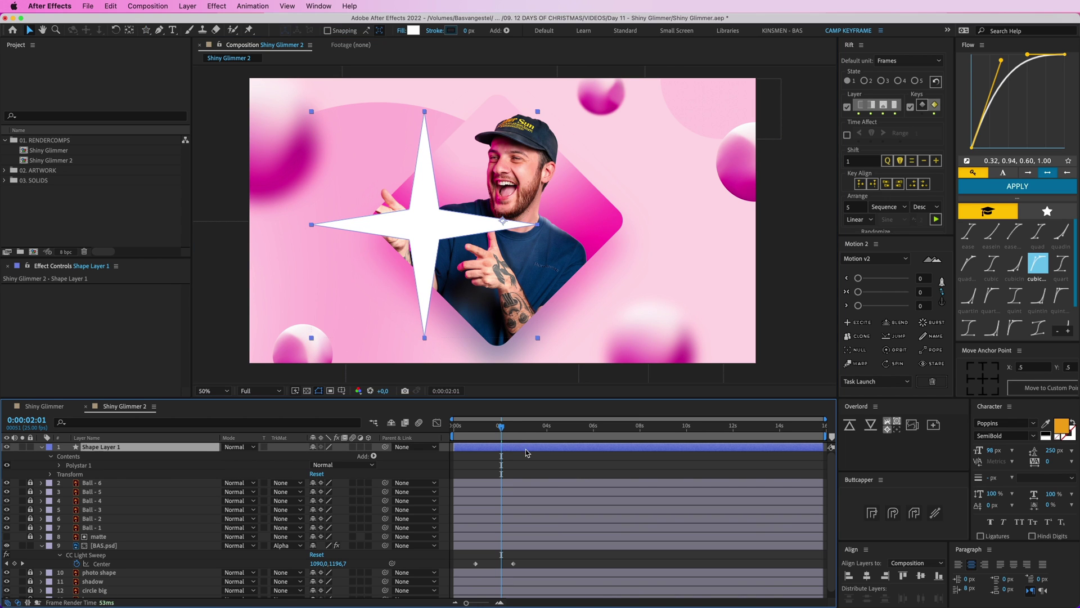
click(529, 439)
click(503, 301)
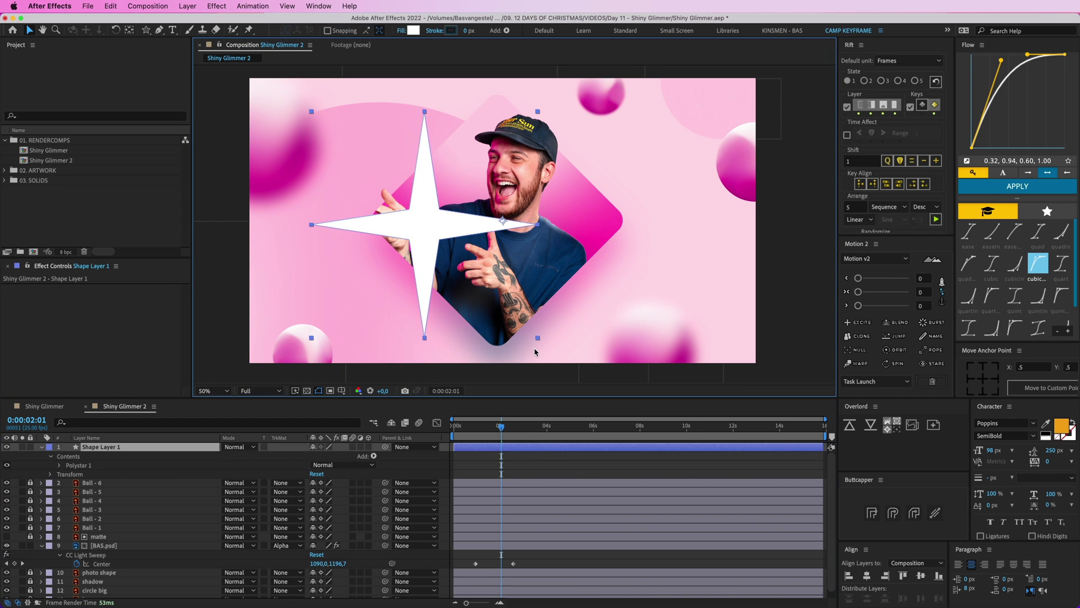
drag(538, 337, 533, 321)
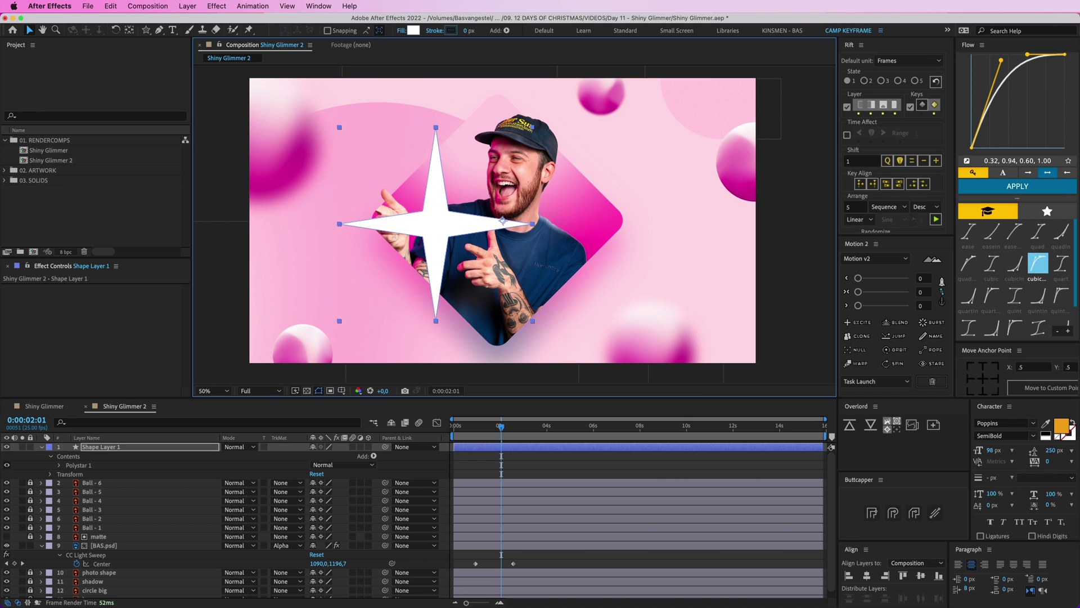
click(129, 29)
drag(503, 221, 449, 228)
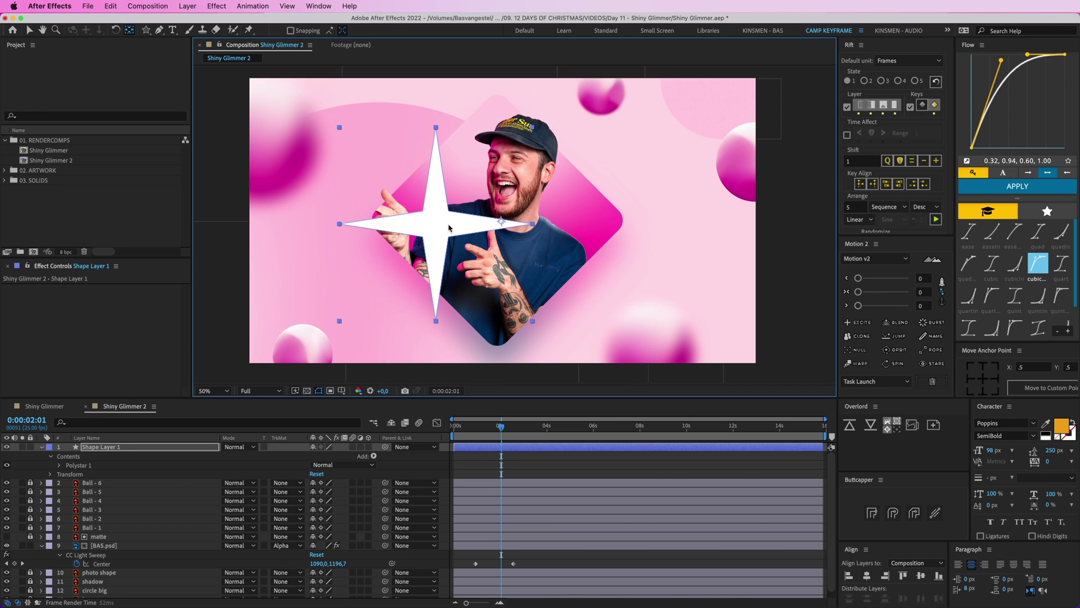
key(v)
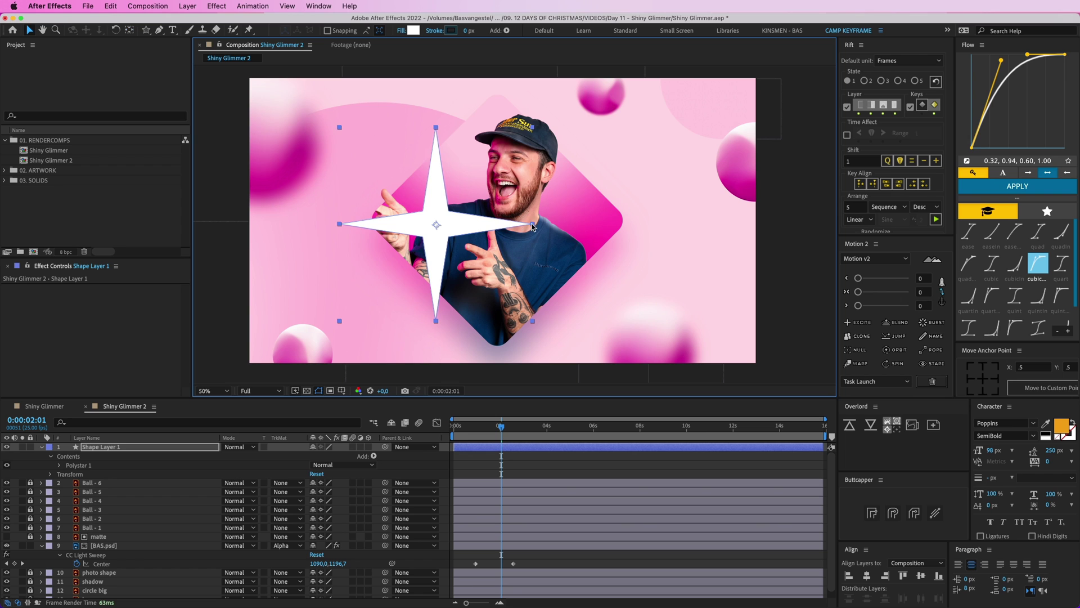
drag(533, 226, 449, 213)
click(601, 466)
Add Gaussian Blur to the star with Blurriness 71.8.
click(216, 6)
mouse_move(253, 5)
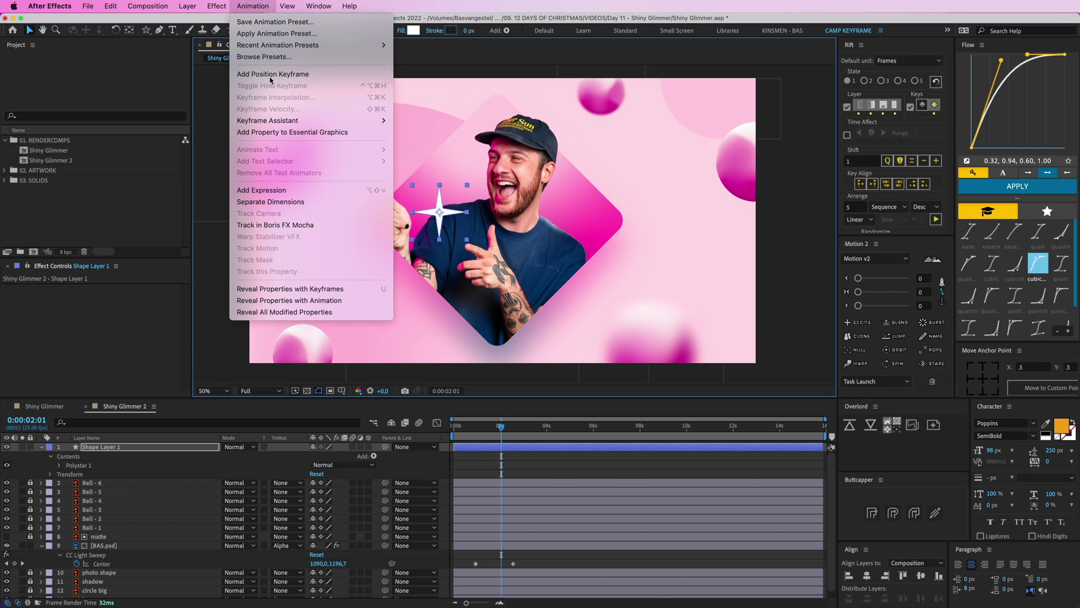
mouse_move(217, 6)
mouse_move(231, 85)
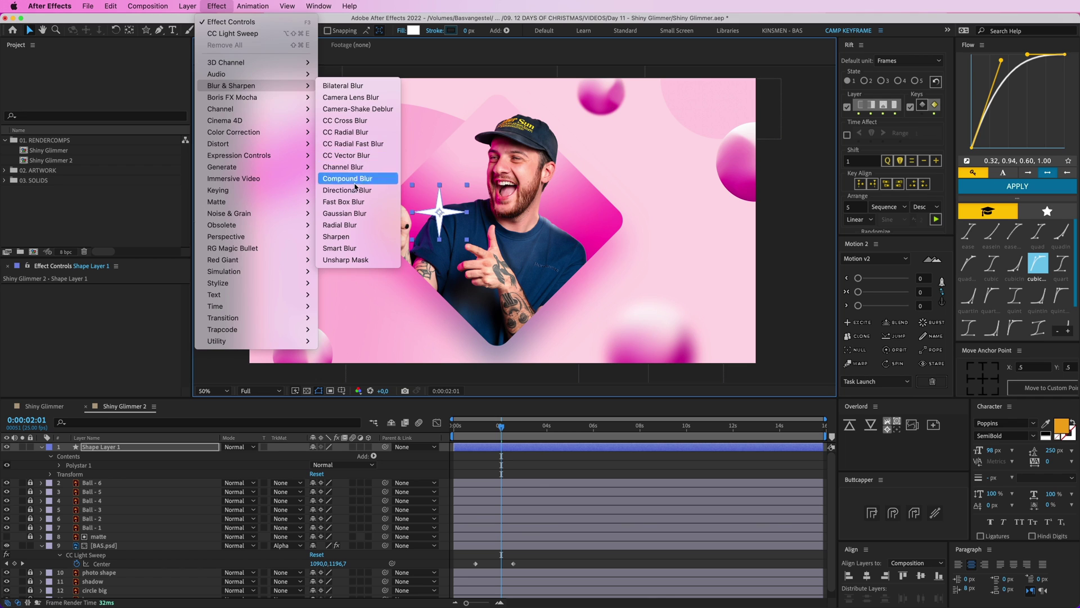
click(345, 212)
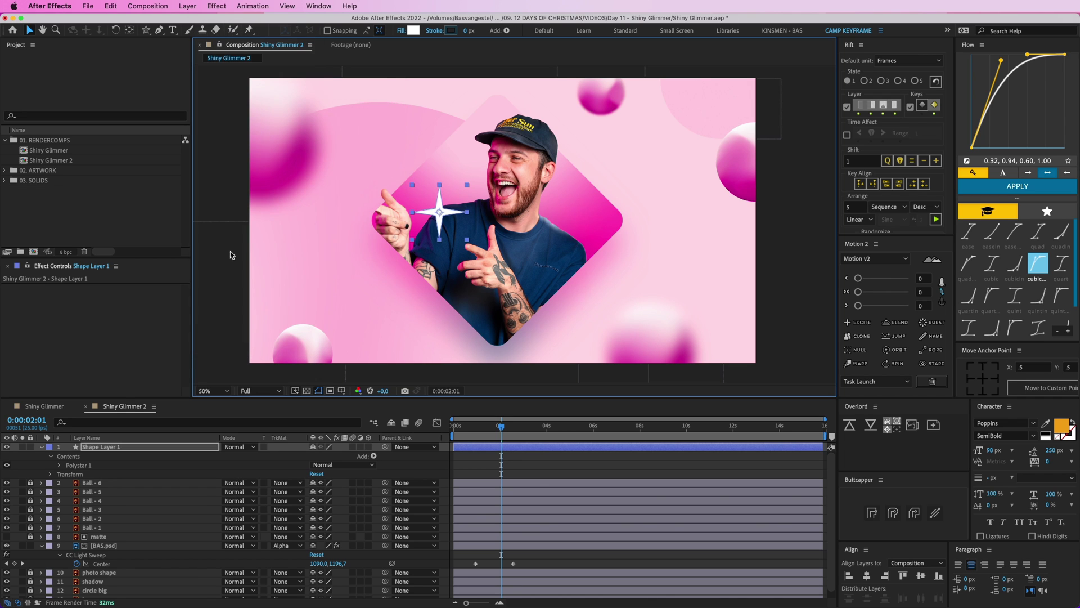
drag(211, 302, 550, 326)
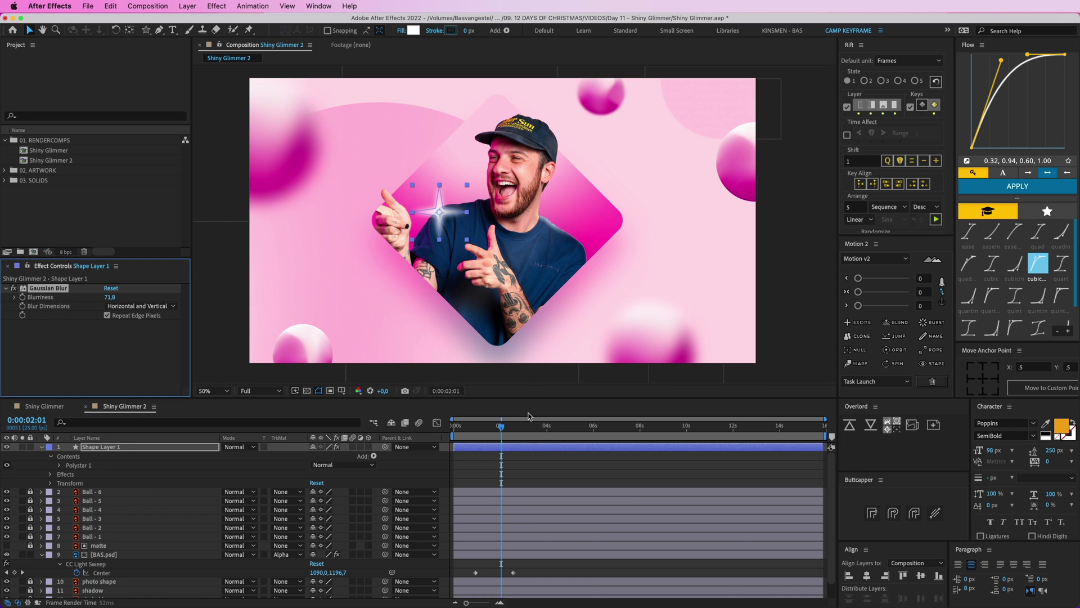
Nudge the blurred star slightly down and left into place.
click(535, 464)
click(439, 216)
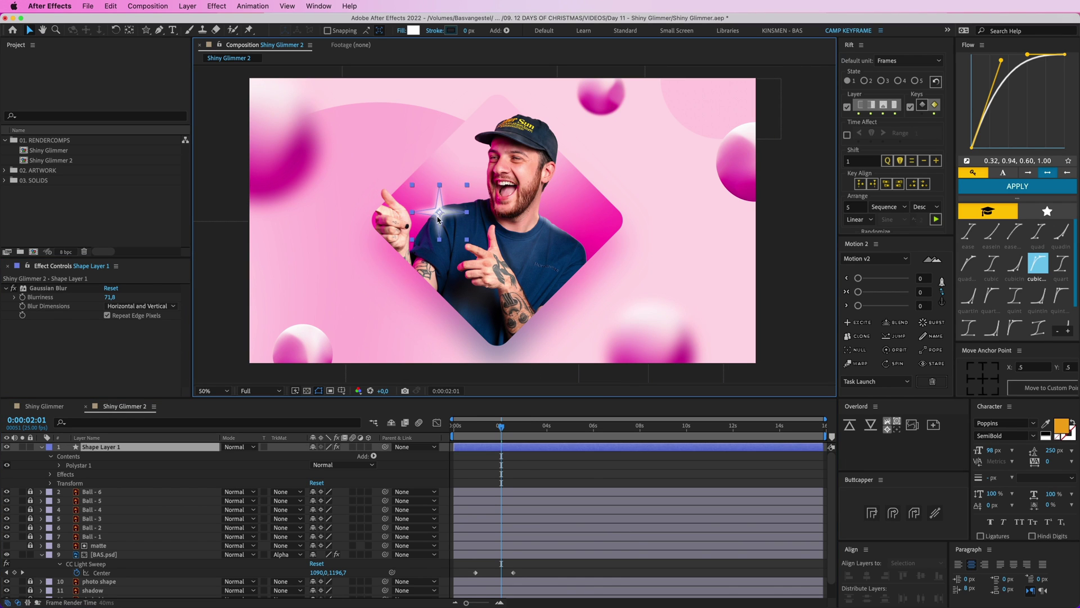
drag(443, 208, 555, 248)
Reveal the star's Position and Rotation properties and set a Position keyframe.
key(.)
key(p)
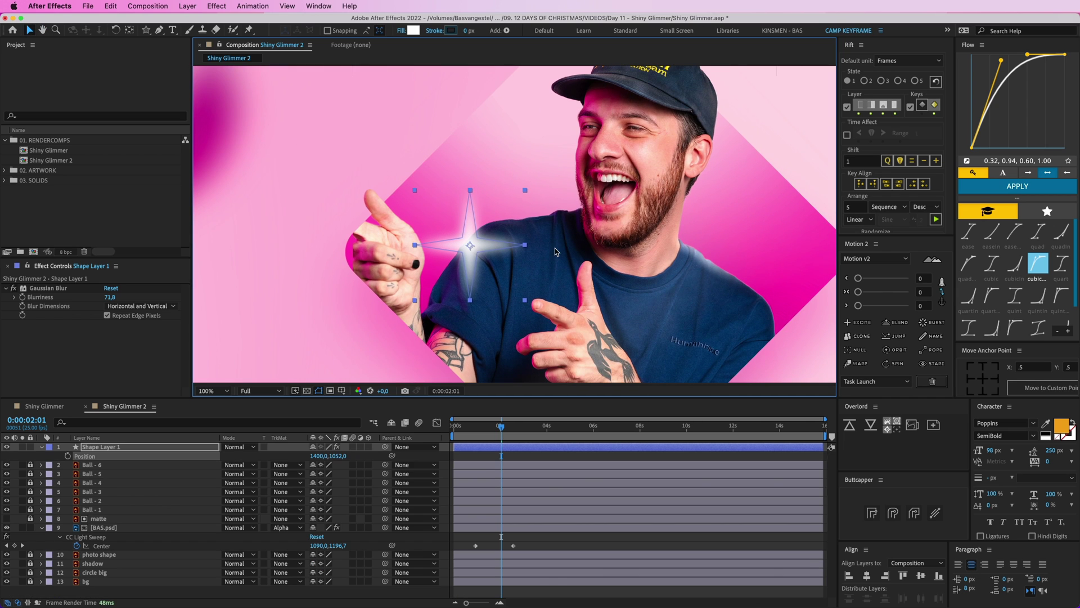
key(shift+r)
click(69, 456)
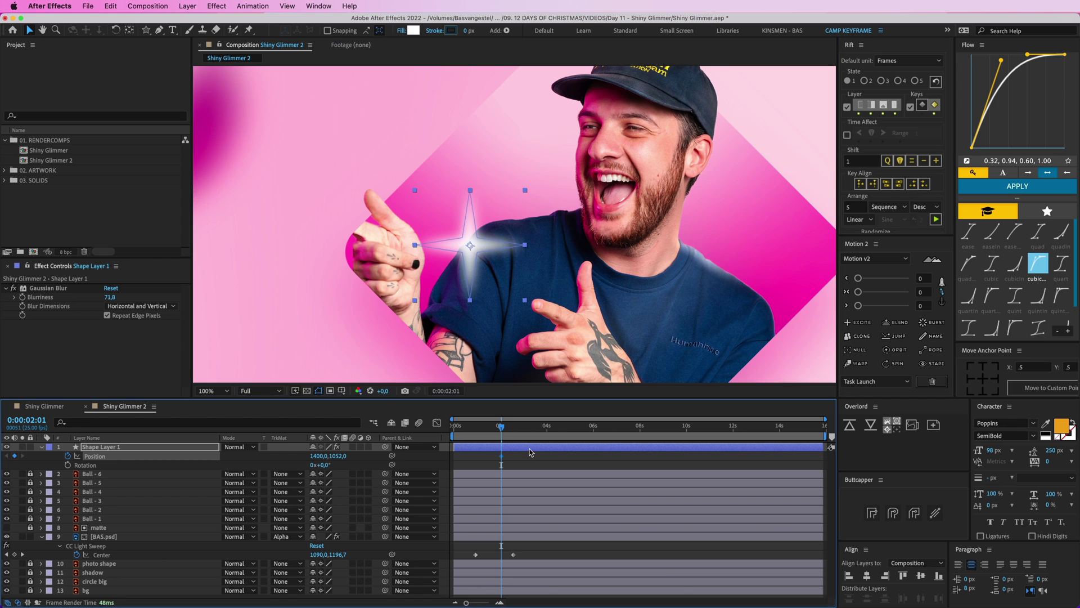
Keyframe the star's Scale from 24.4% to 0% at 2:06 and paste 0% at 4:03.
key(s)
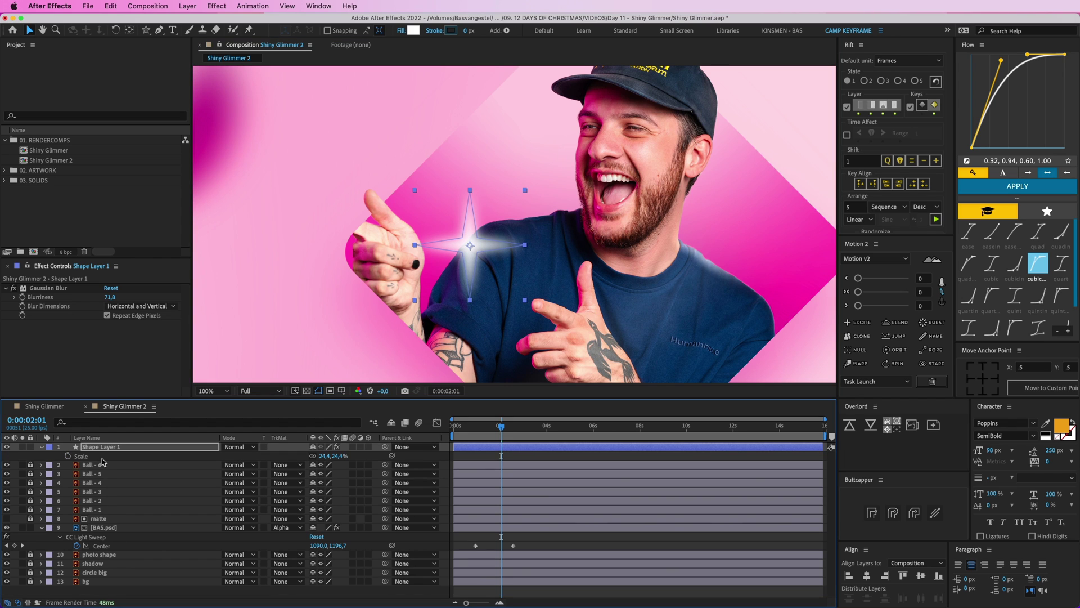
key(shift+r)
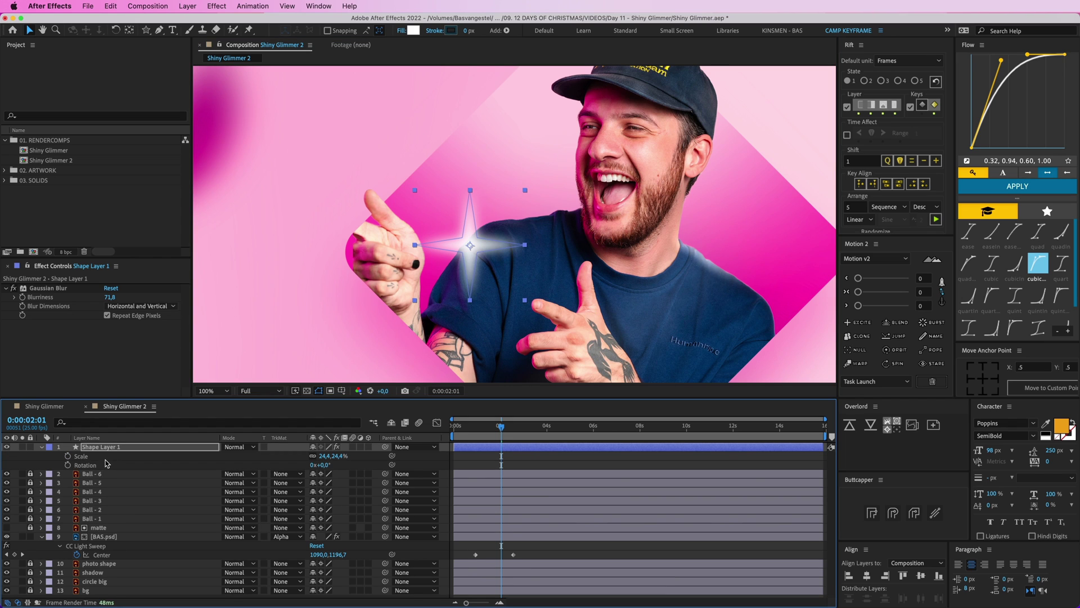
click(68, 456)
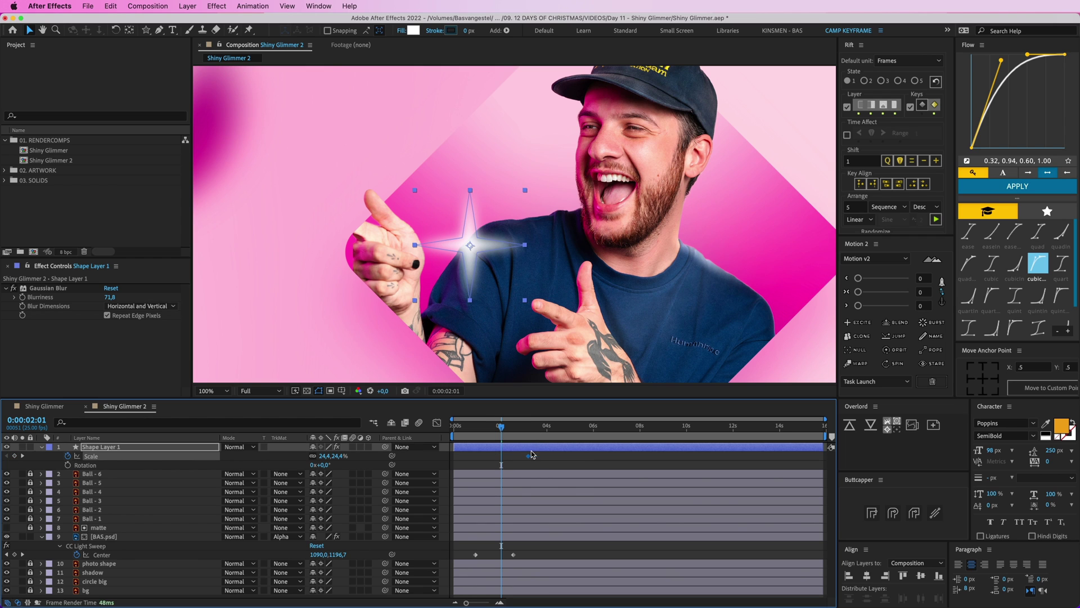
click(505, 430)
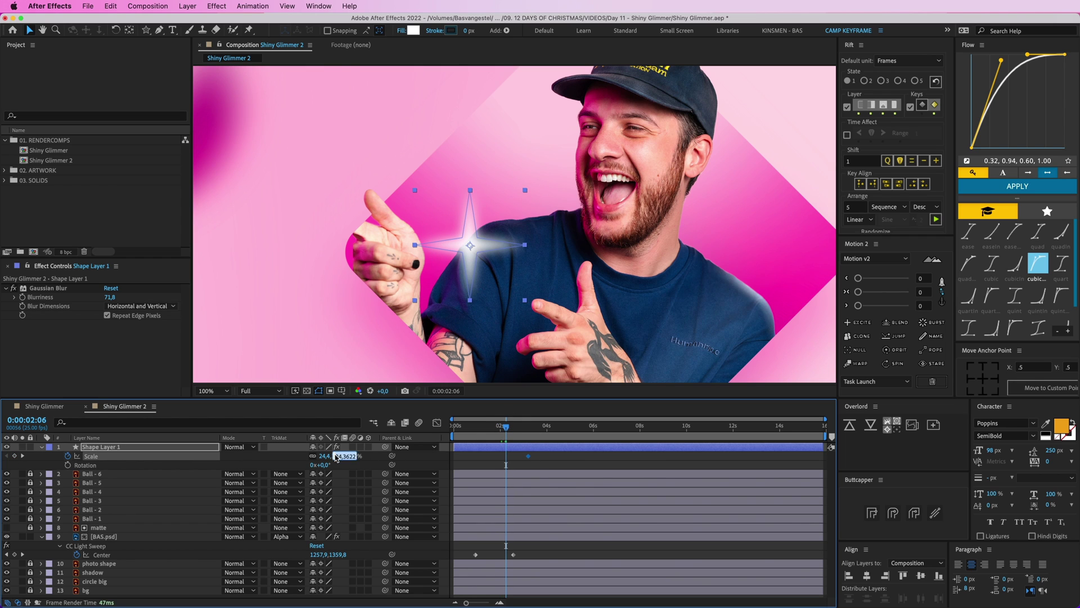
text(0)
key(Return)
key(space)
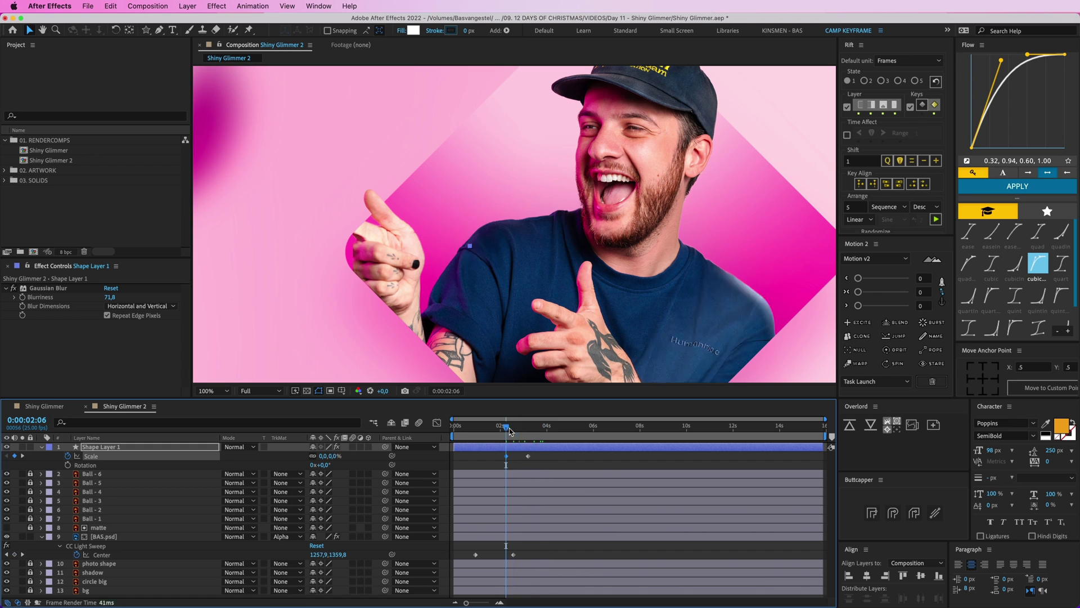
key(super+v)
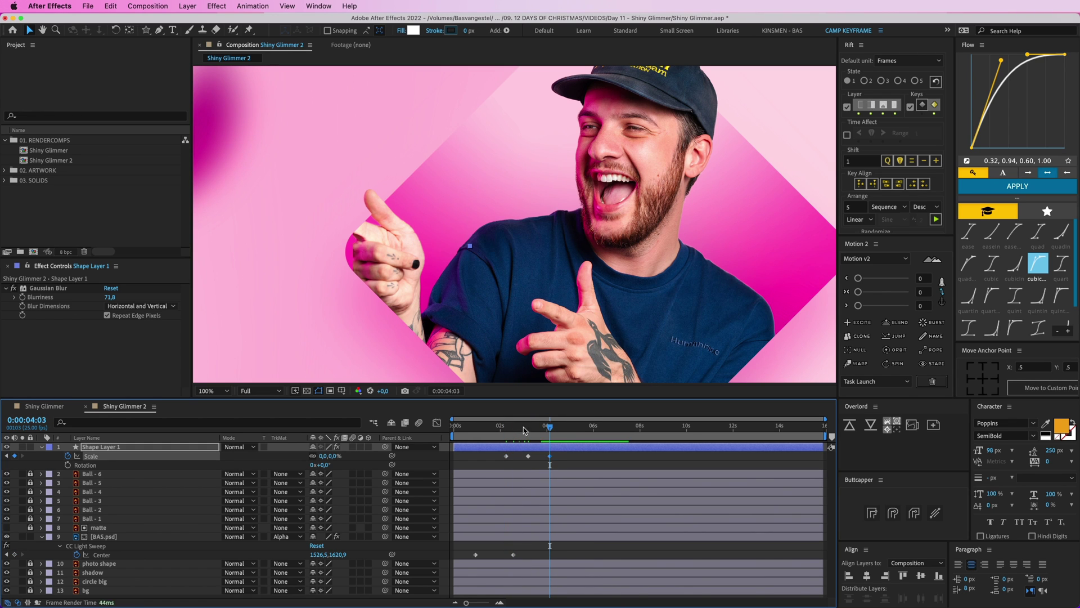
drag(504, 432, 555, 465)
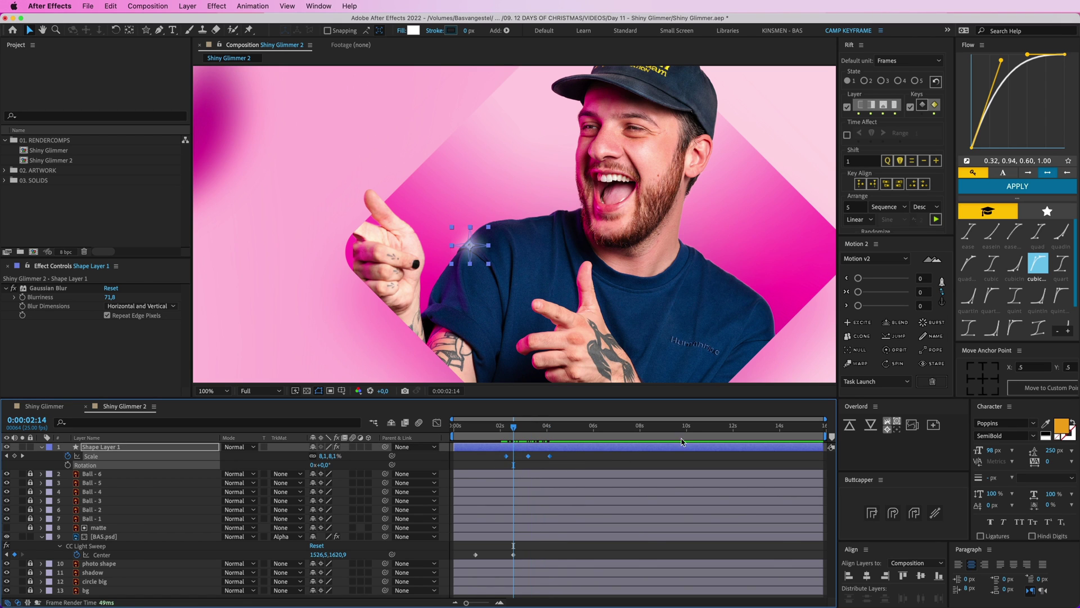
Apply quint easing from Flow to the Scale keyframes and preview the pop.
click(1016, 296)
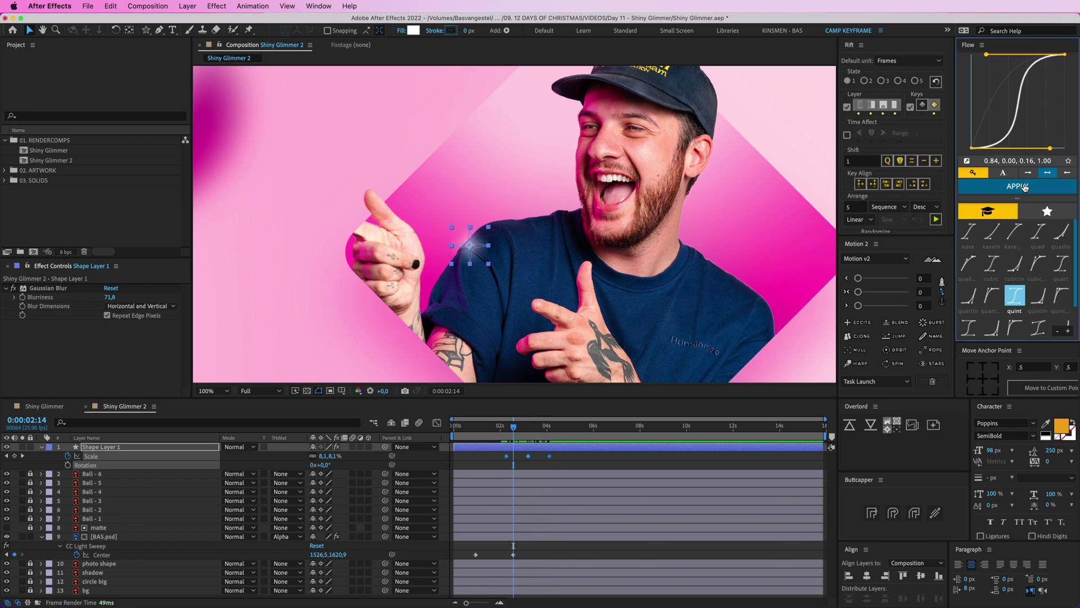
click(1023, 186)
click(565, 462)
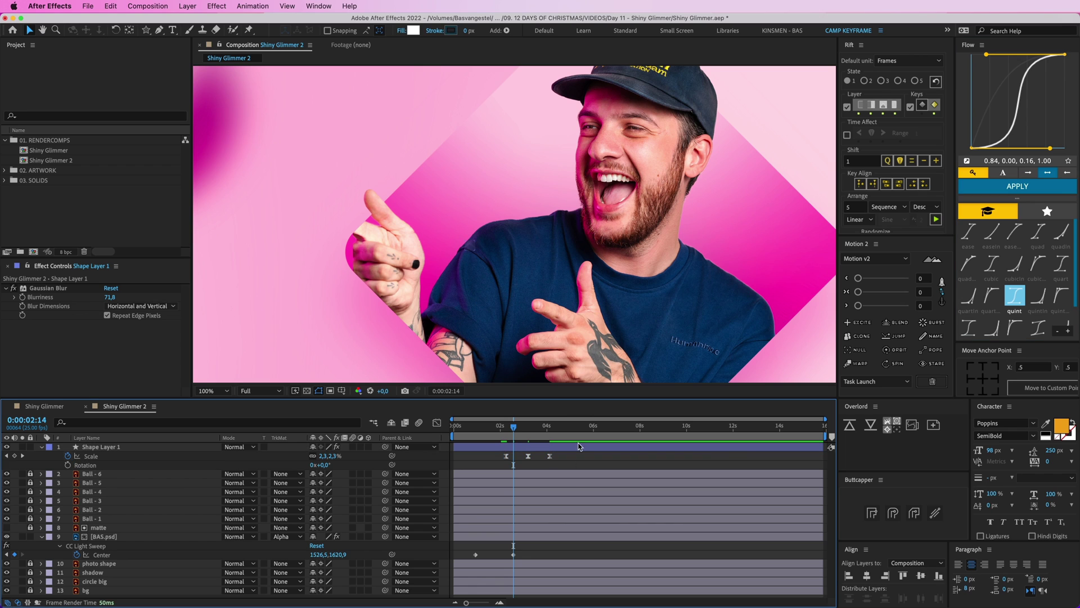
drag(513, 430, 509, 433)
key(space)
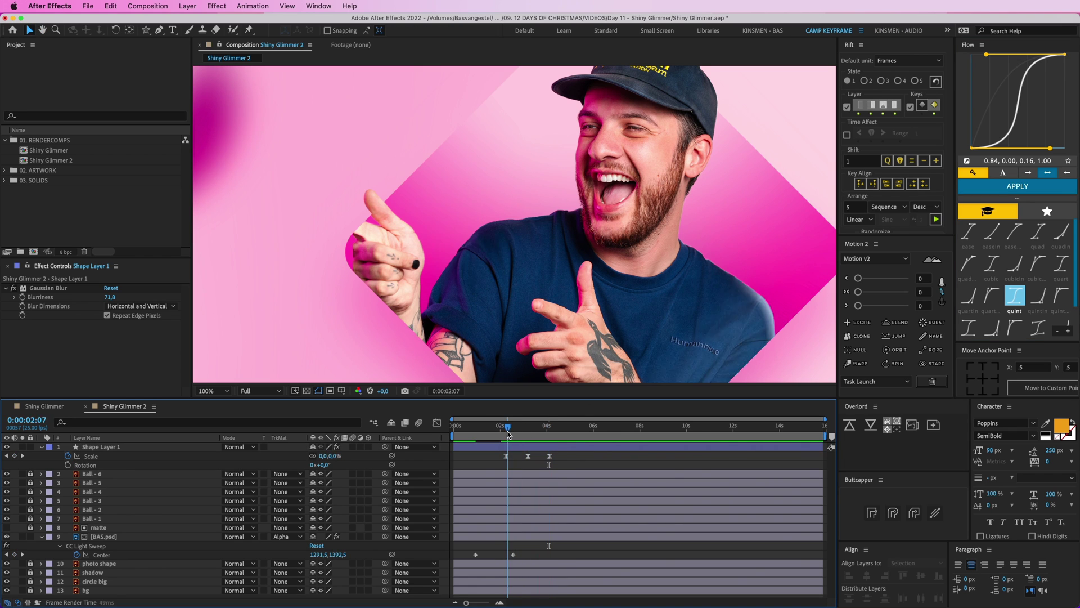
click(523, 431)
mouse_move(530, 435)
mouse_down()
mouse_move(543, 435)
mouse_move(530, 436)
mouse_up()
Lower the star's blur to 68.2 and shift the later Scale keyframes earlier.
click(530, 446)
drag(110, 297, 101, 297)
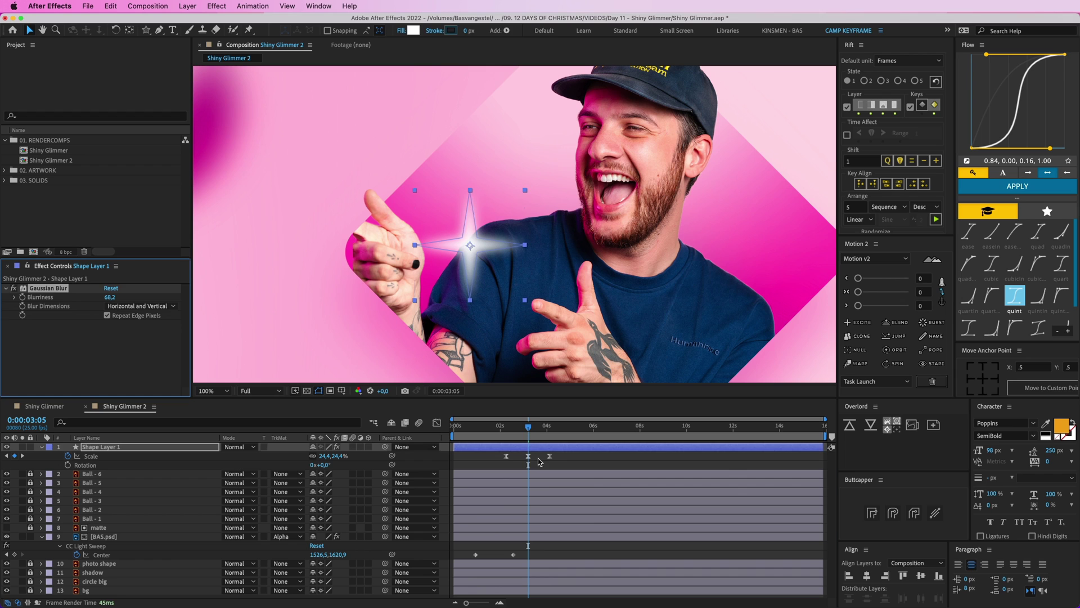
click(556, 417)
drag(531, 430, 507, 430)
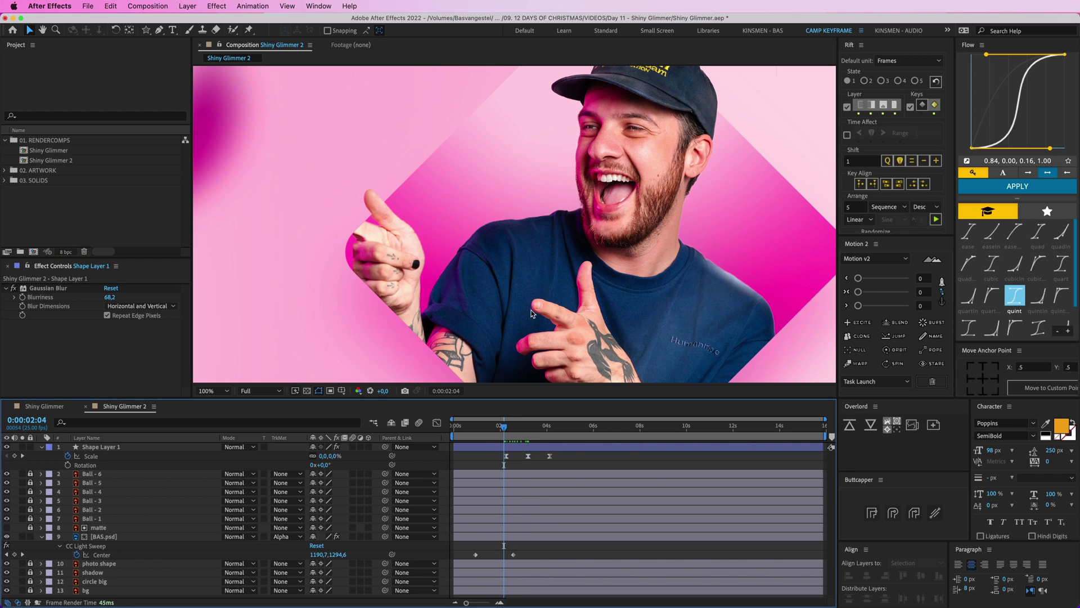
scroll(533, 313, down, 2)
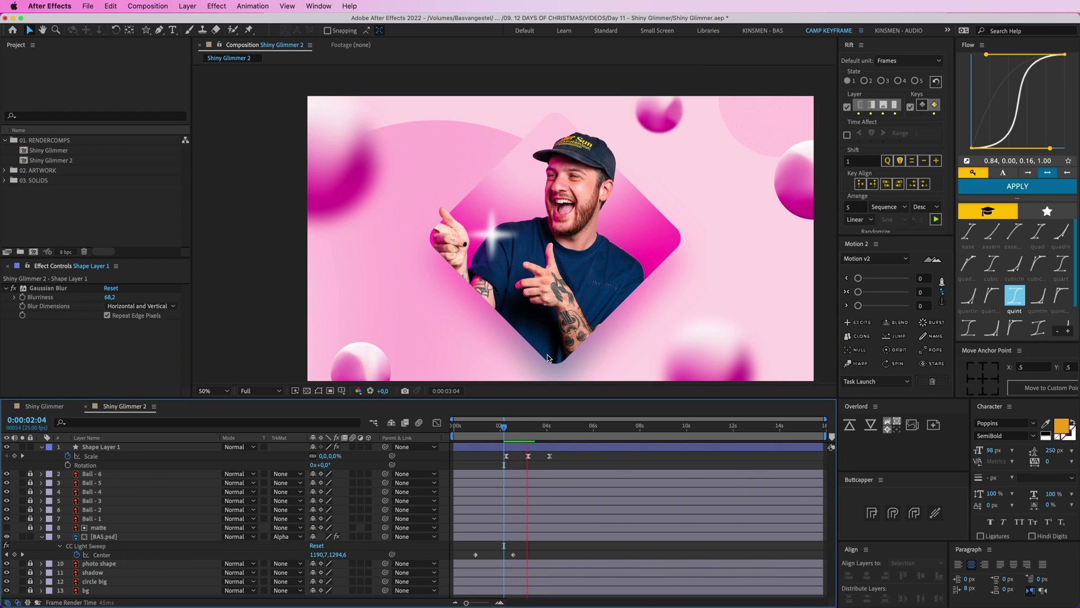
key(space)
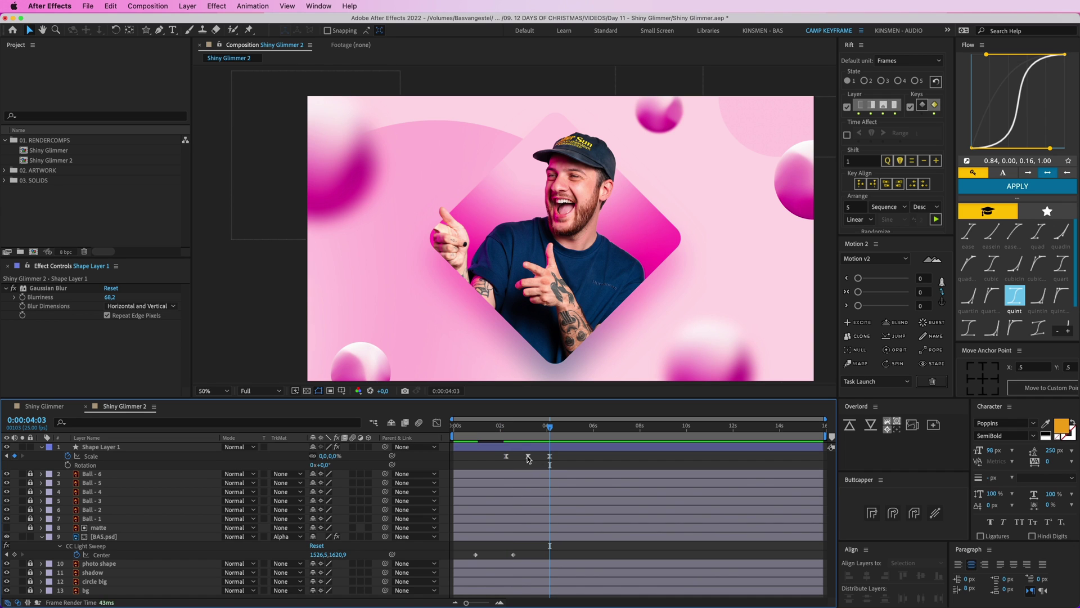
mouse_move(528, 456)
mouse_down()
mouse_move(519, 457)
mouse_move(530, 457)
mouse_up()
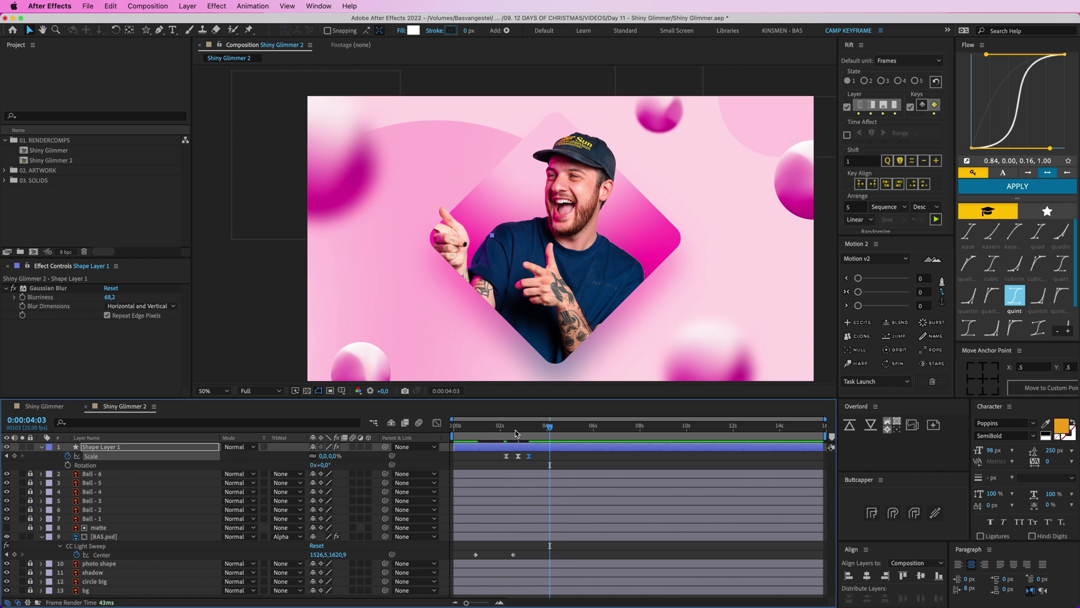
click(506, 428)
key(space)
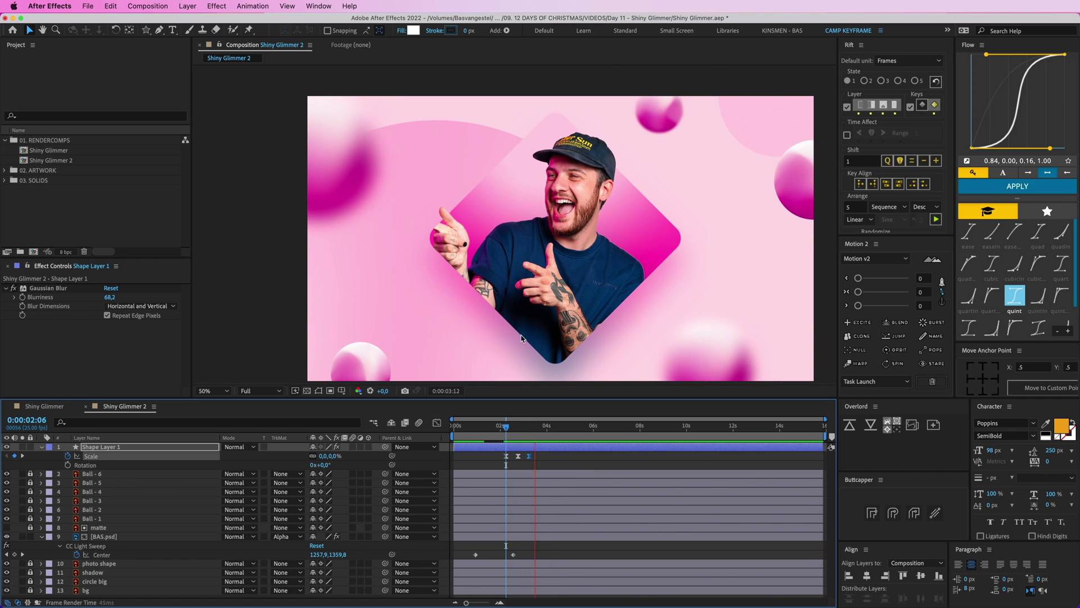
key(space)
key(period)
drag(528, 304, 521, 286)
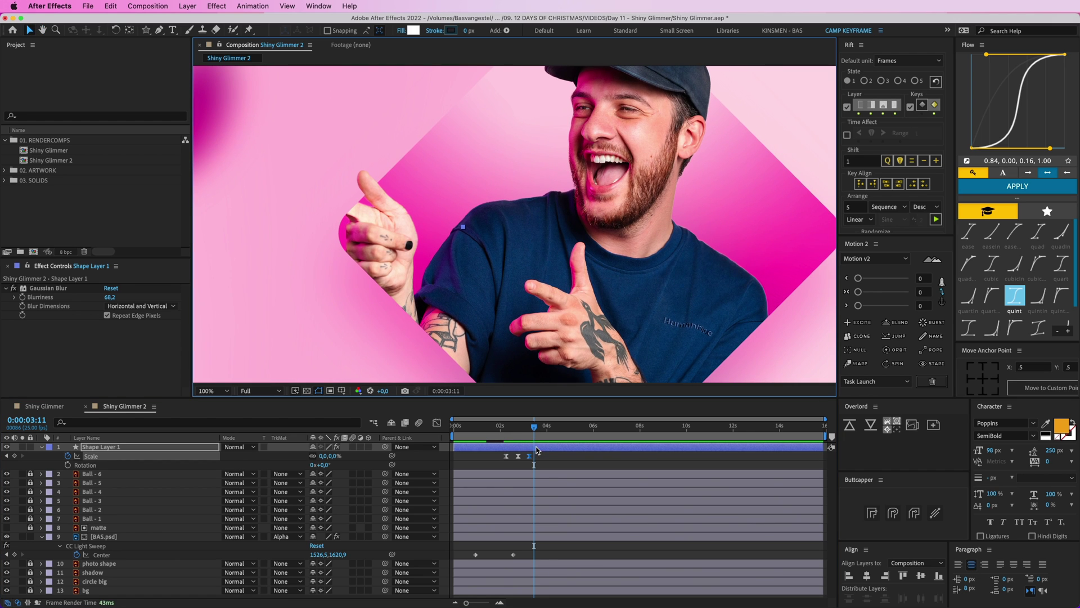
drag(534, 428, 515, 430)
Keyframe the star's Rotation at -32°, then rotate it the other way at 2:24.
key(w)
drag(493, 229, 498, 209)
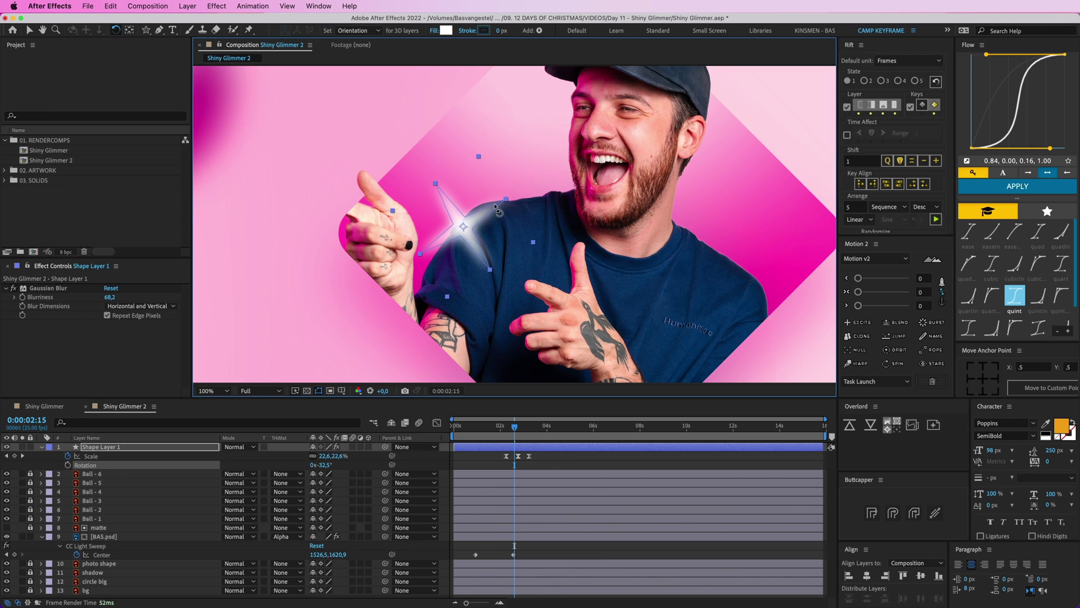
click(68, 466)
double_click(499, 602)
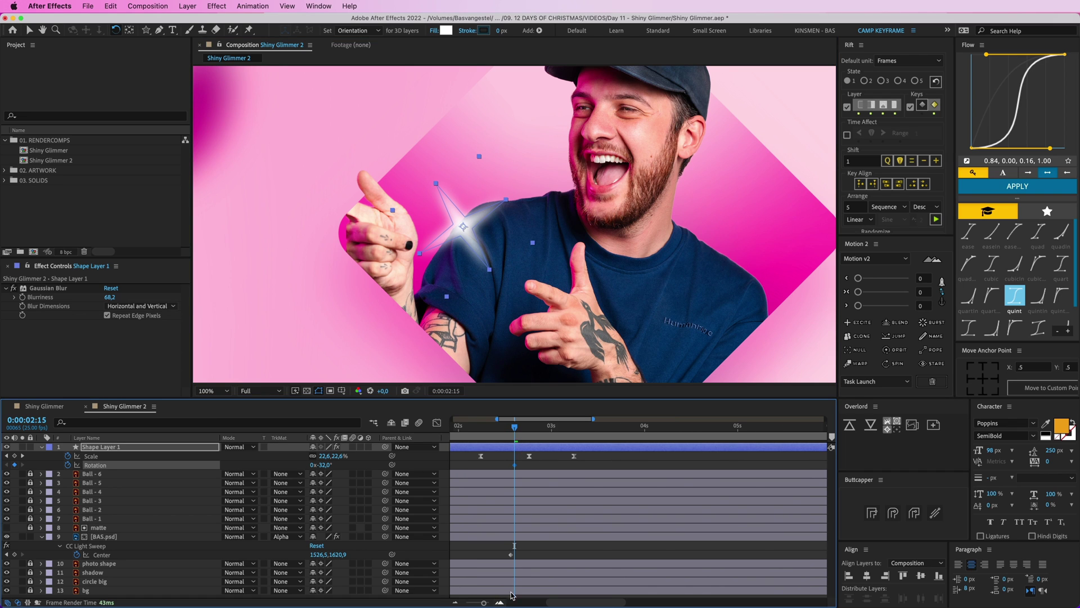
drag(540, 426, 548, 426)
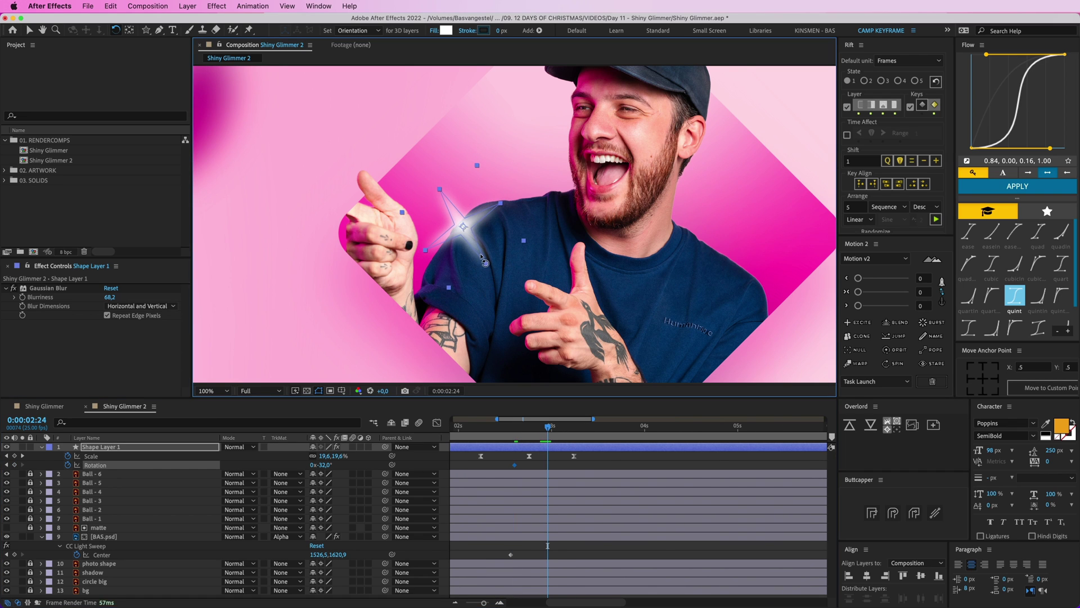
drag(484, 261, 437, 278)
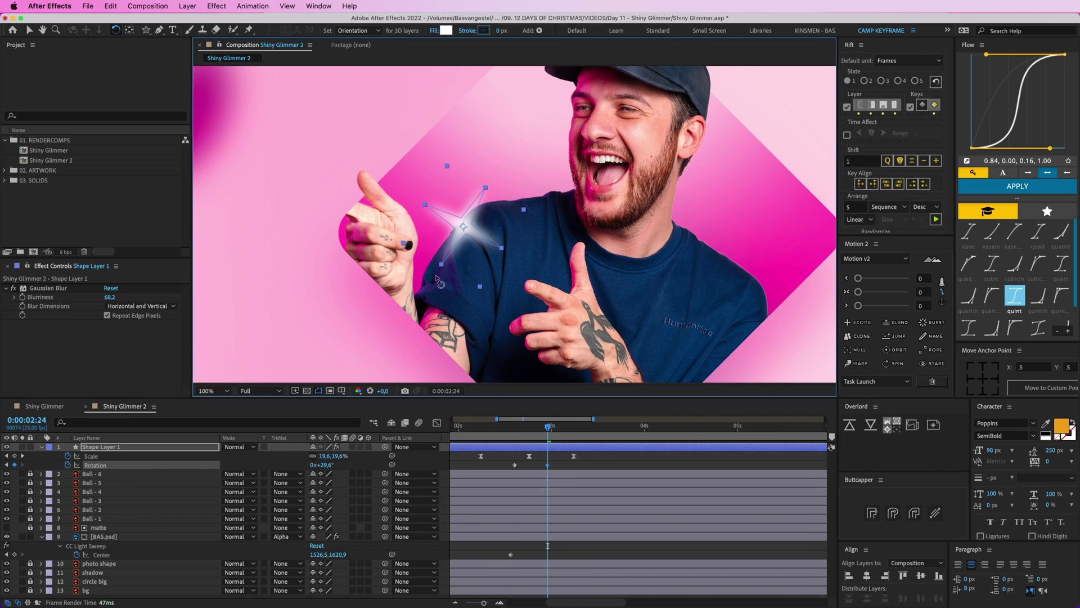
Reposition the second Rotation keyframe and apply cubic easing from Flow.
click(514, 467)
drag(548, 464, 472, 469)
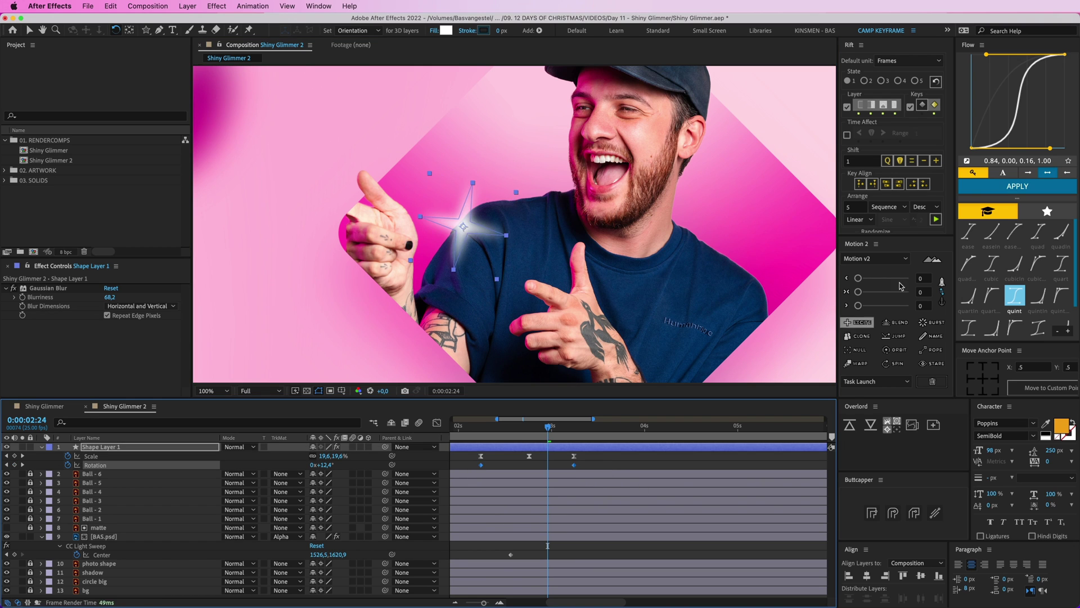
click(991, 299)
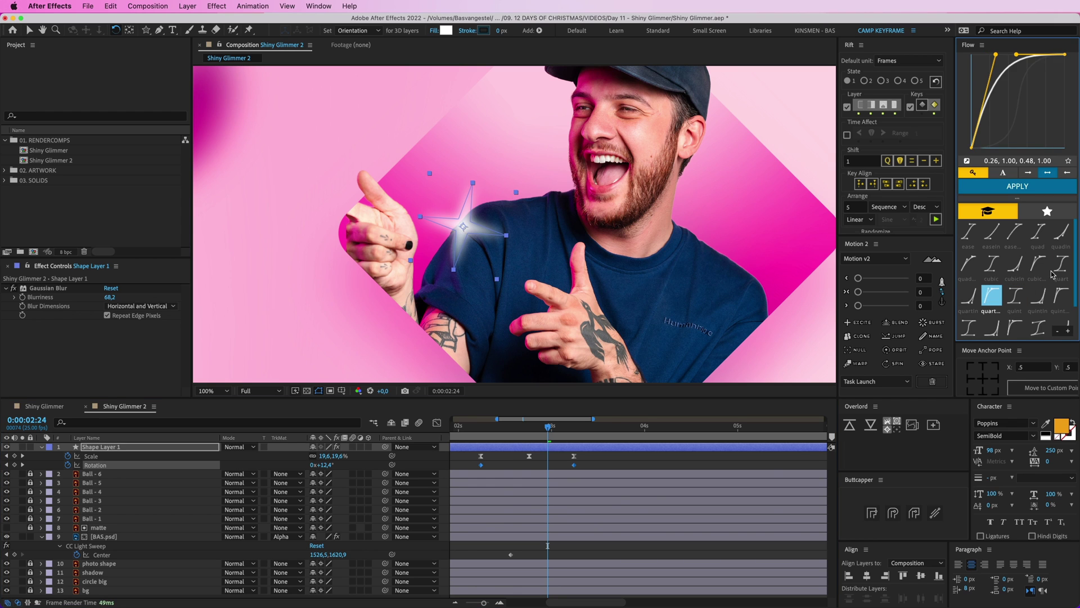
click(1038, 263)
click(1016, 186)
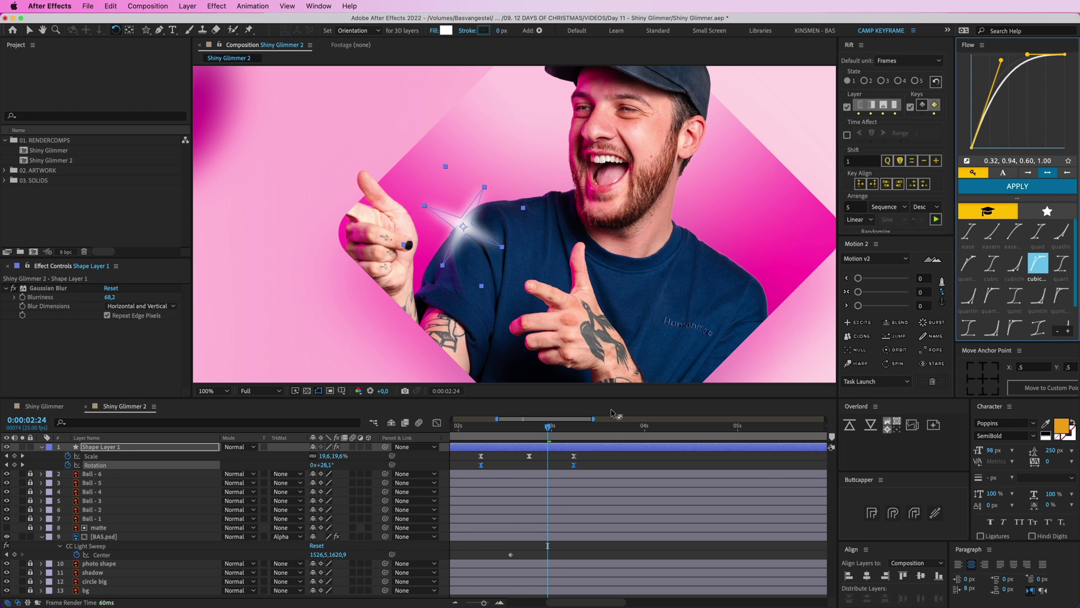
click(561, 457)
drag(547, 426, 470, 426)
Preview and scrub through the star's rotation animation.
scroll(630, 316, down, 1)
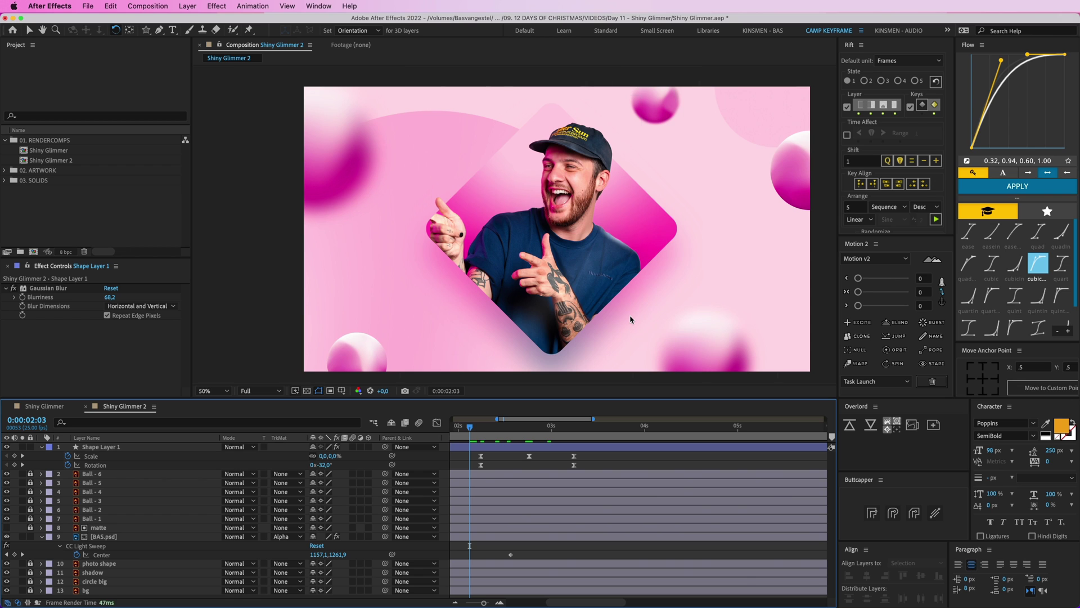
key(space)
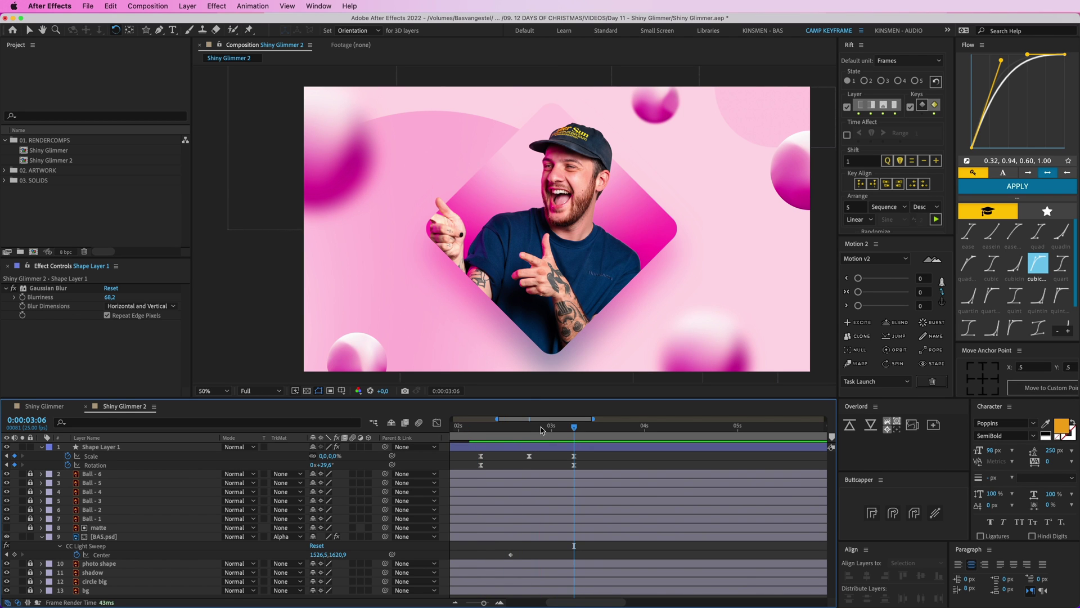
drag(542, 431, 466, 435)
key(space)
key(space)
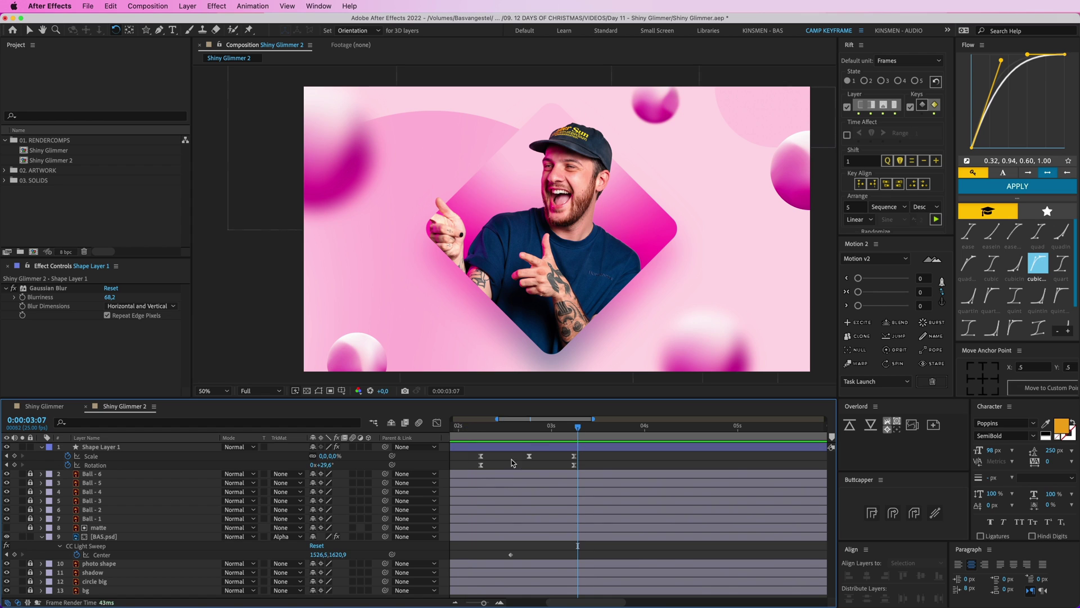
Trim Shape Layer 1's out-point to 3:06 with Alt+].
click(511, 459)
click(483, 431)
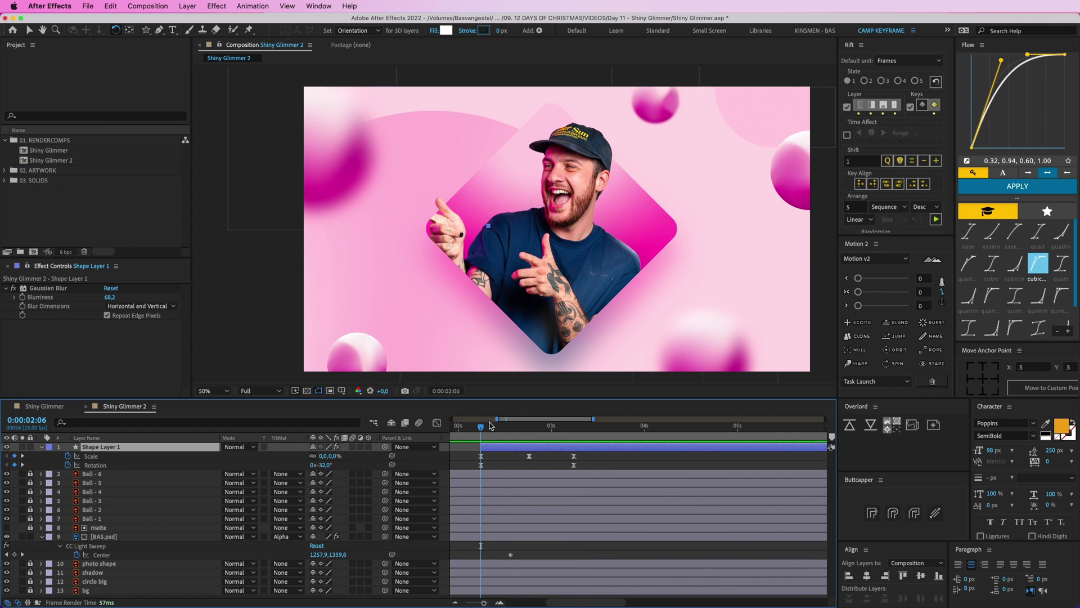
key(space)
key(alt+])
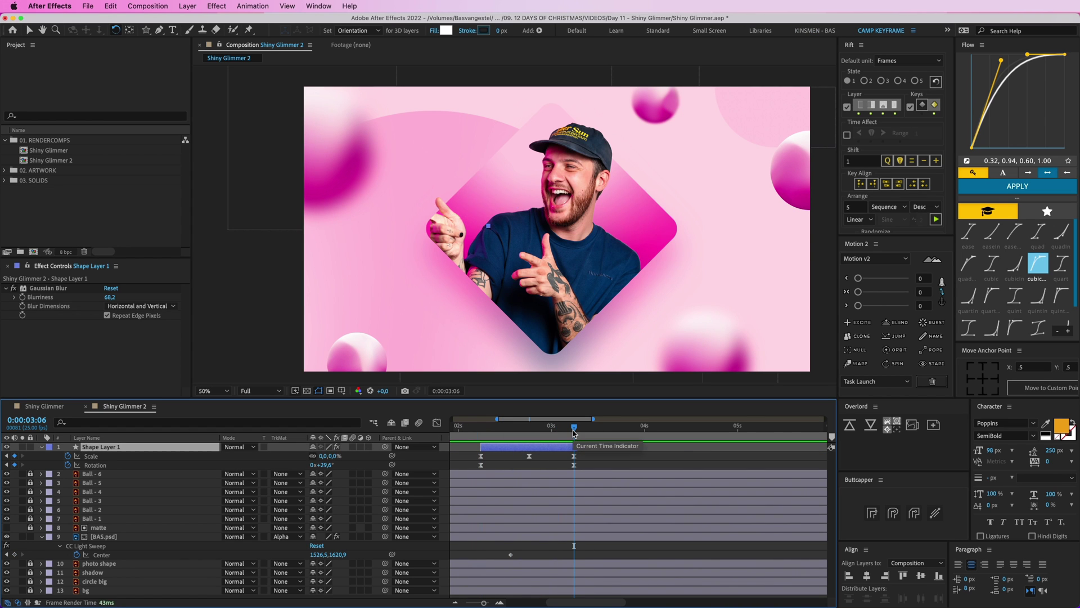
drag(573, 432, 505, 435)
Collapse the layer properties, zoom the timeline out, fit the composition in the viewer and go to 2:14.
click(504, 465)
key(u)
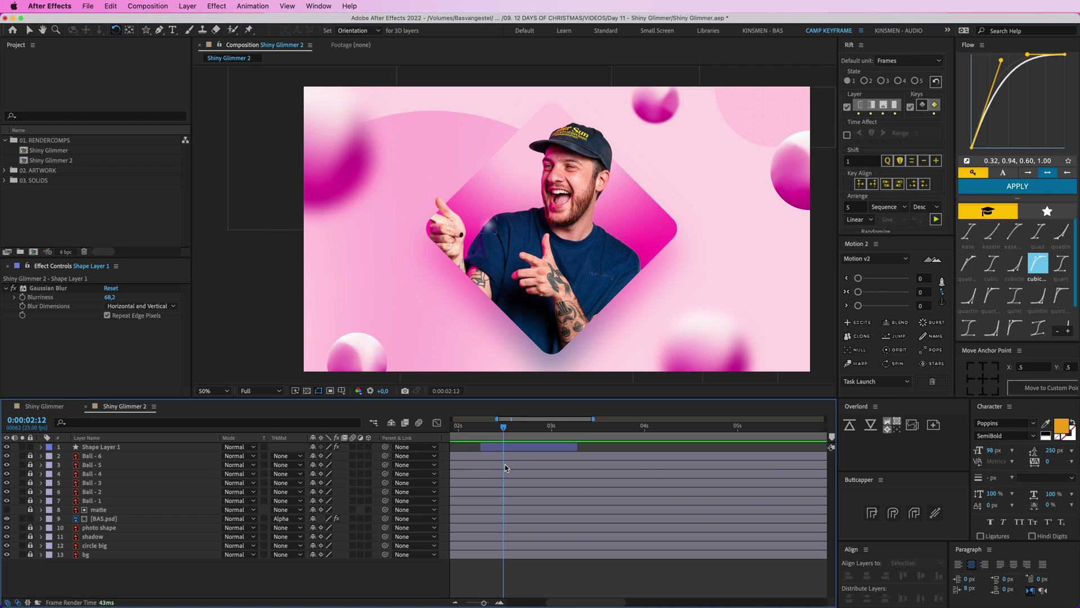
key(minus)
key(minus)
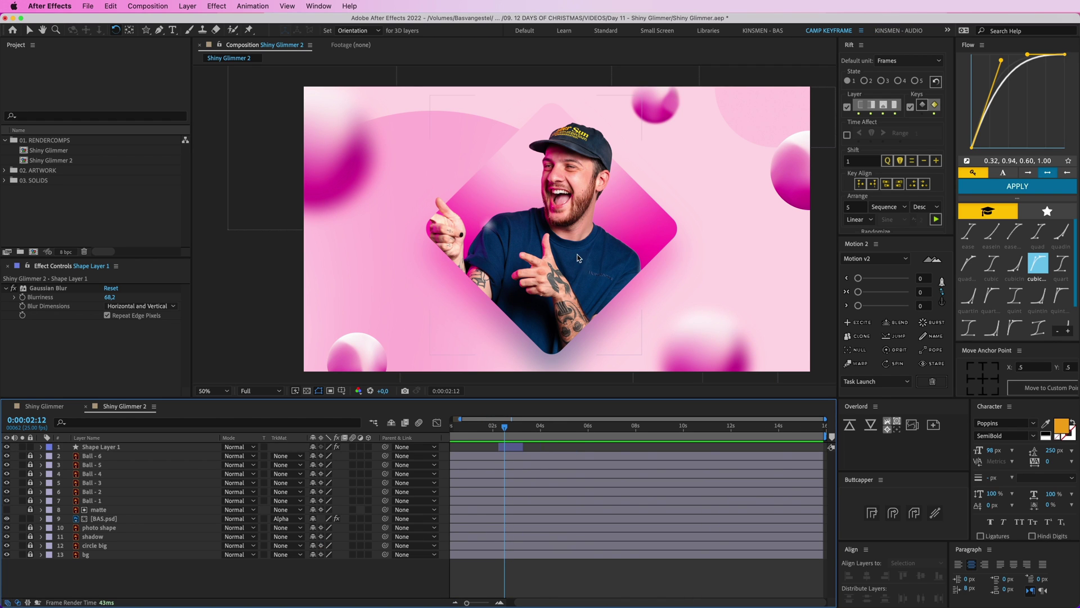
click(220, 393)
click(220, 402)
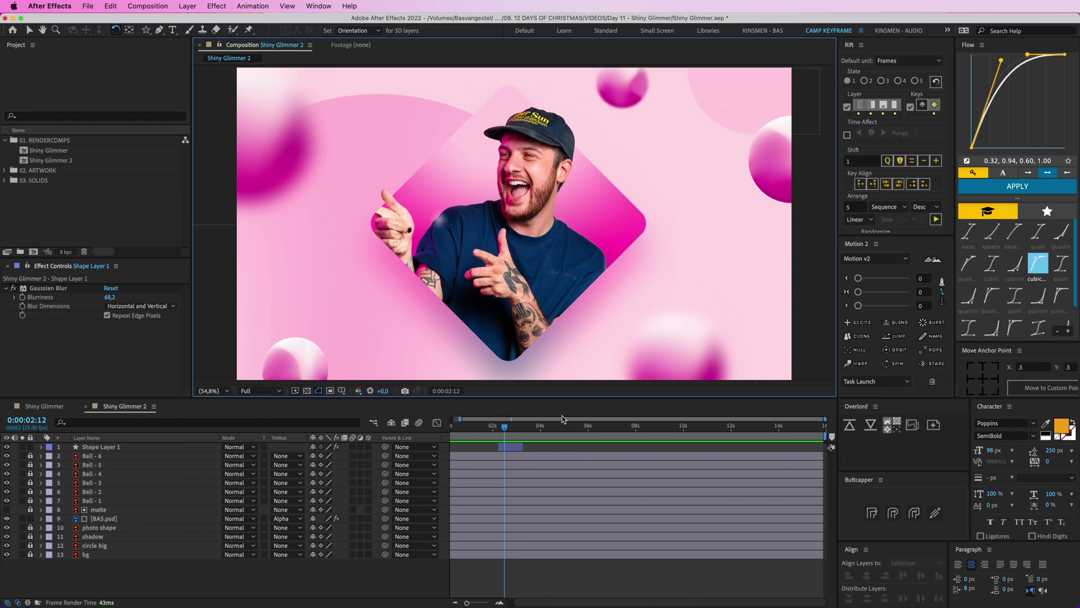
key(v)
click(508, 429)
Duplicate the thumb star, place copies on the shirt, cheek and cap, then select all five.
click(515, 448)
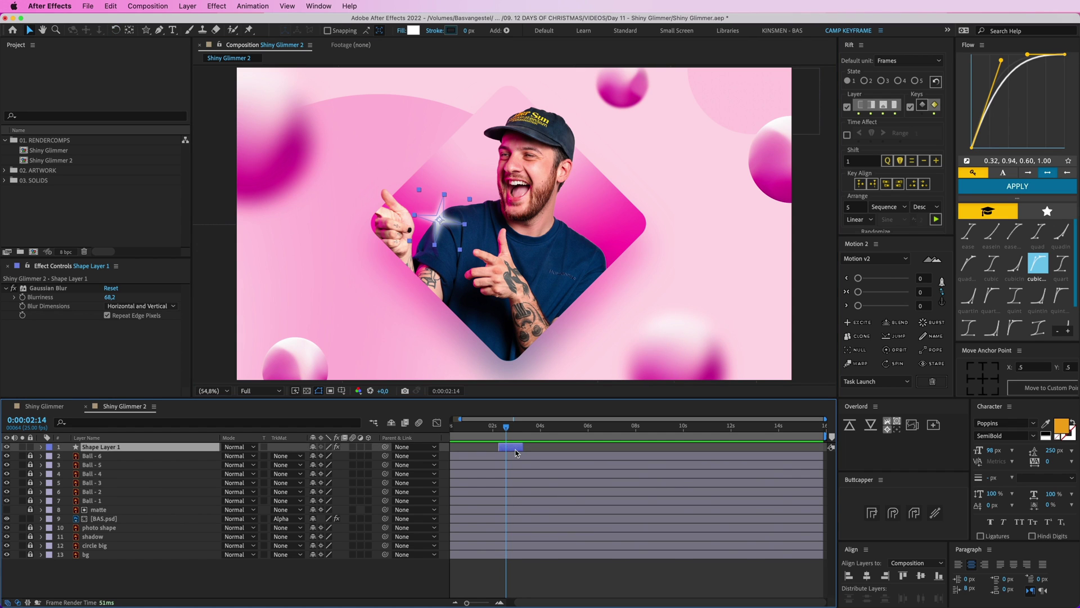
key(super+d)
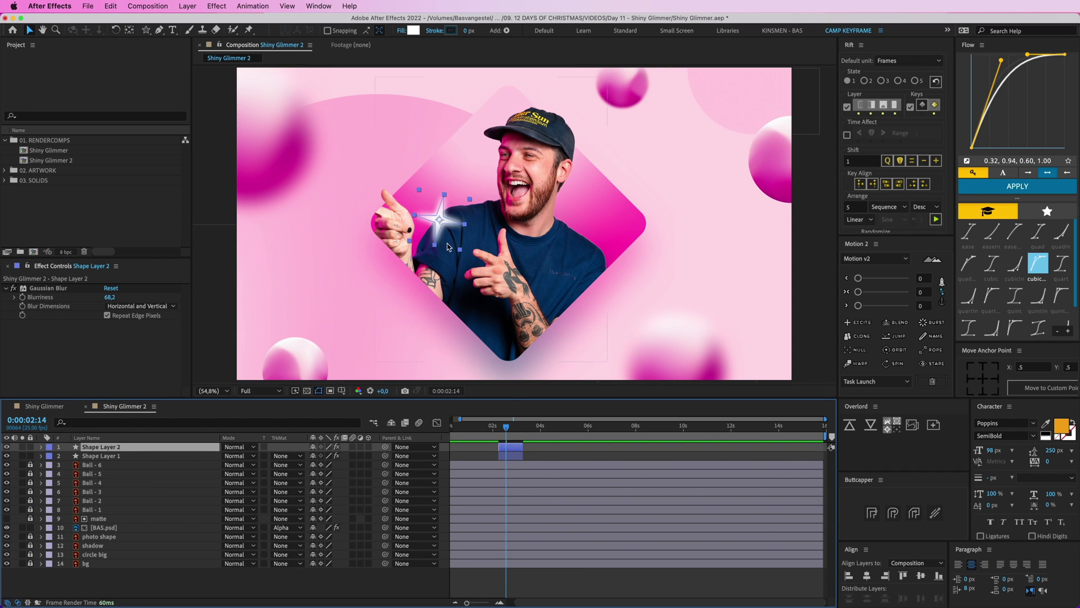
drag(441, 223, 504, 129)
key(super+d)
key(super+d)
key(super+d)
drag(570, 152, 560, 180)
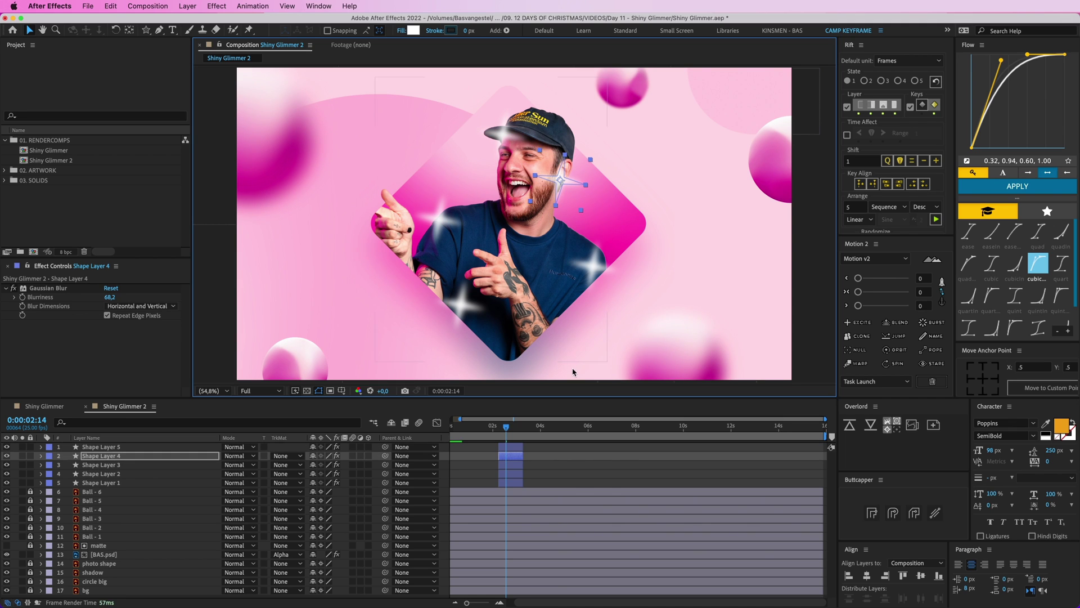
click(507, 138)
shift+click(512, 484)
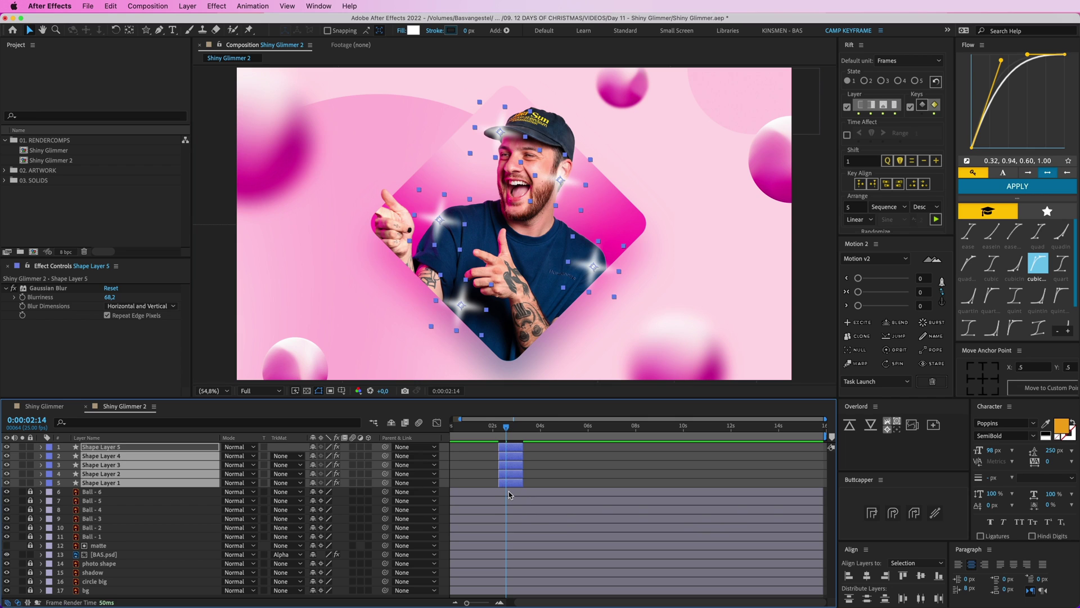
At the peak Scale keyframe, shrink the right-shirt and cap stars to about 14%.
key(u)
key(equal)
drag(528, 430, 539, 431)
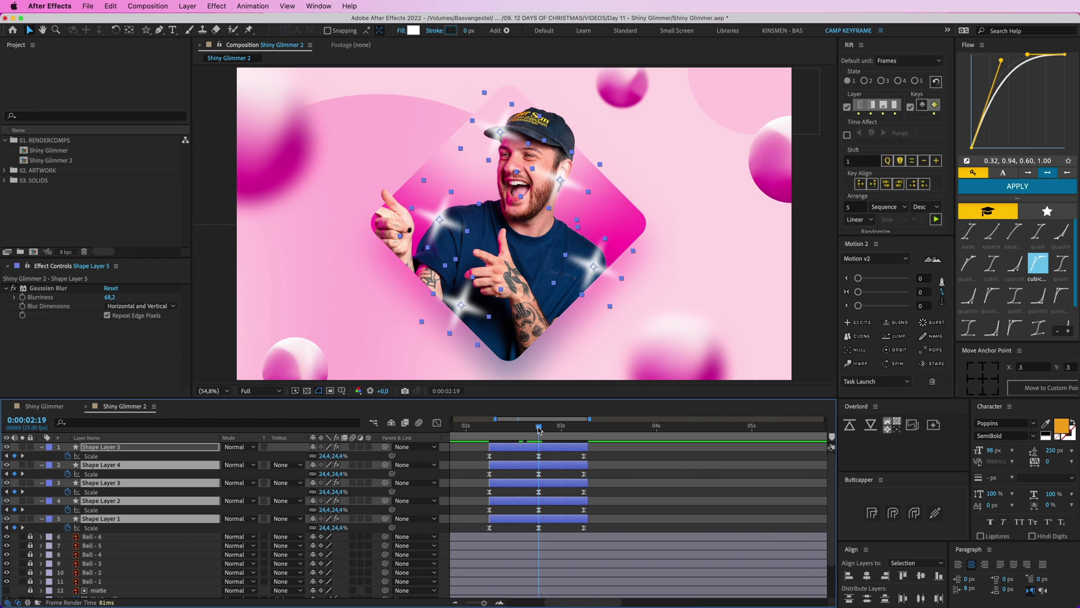
click(554, 454)
click(594, 271)
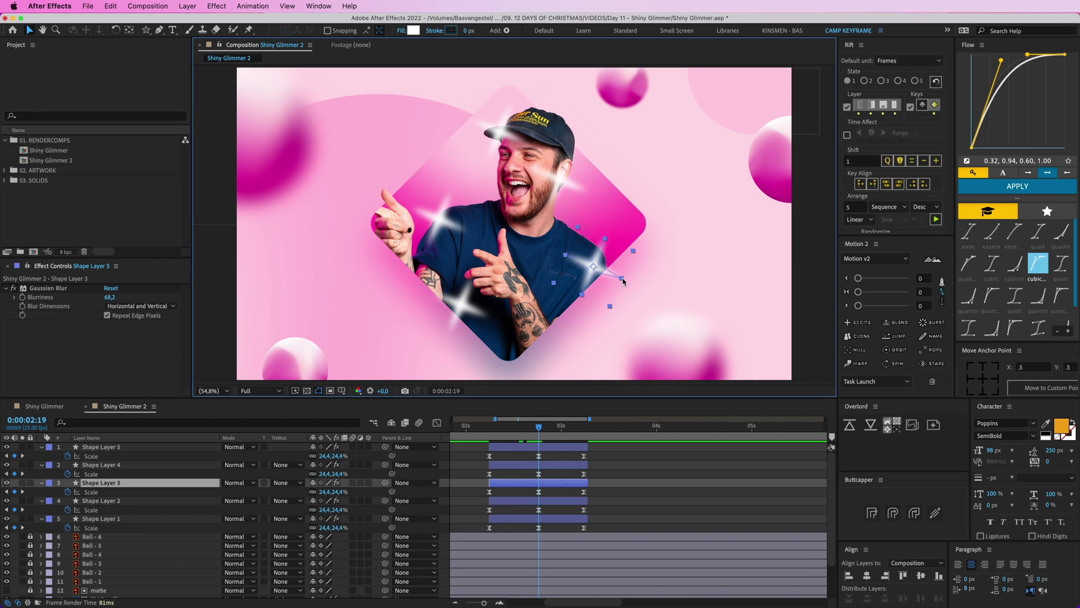
drag(622, 278, 611, 276)
click(517, 136)
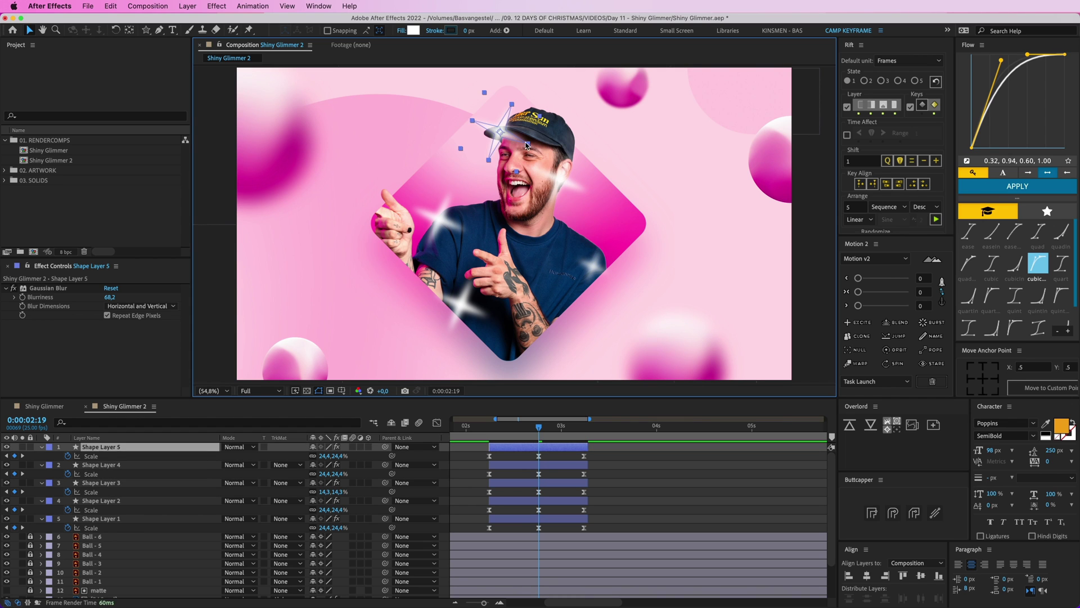
drag(526, 145, 515, 140)
Shrink the lower-shirt and cheek stars slightly, then offset the star layers in time to stagger them.
click(486, 318)
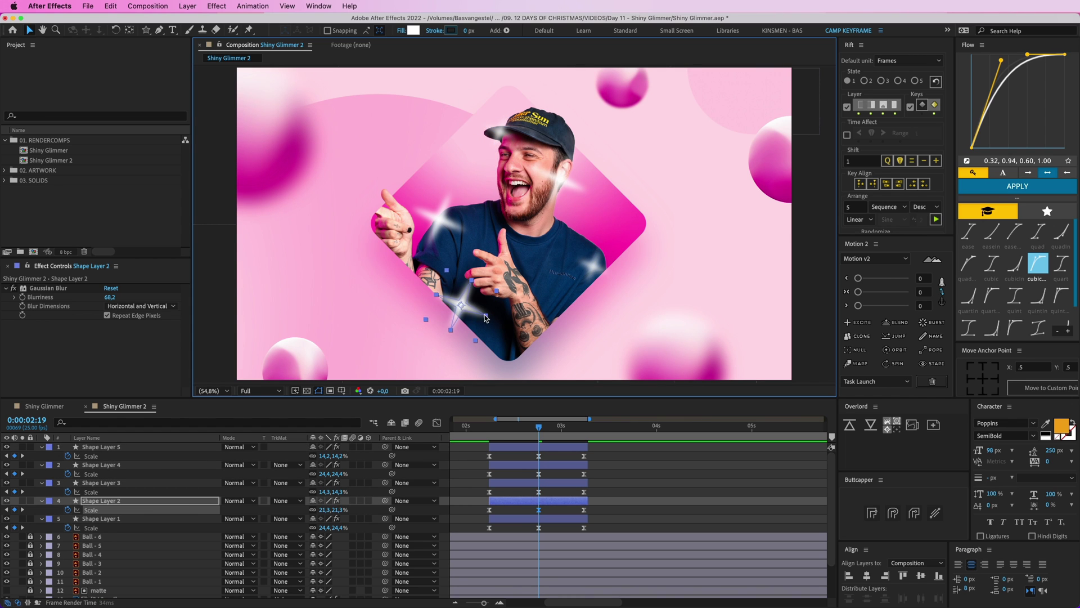
drag(486, 317, 481, 316)
click(569, 174)
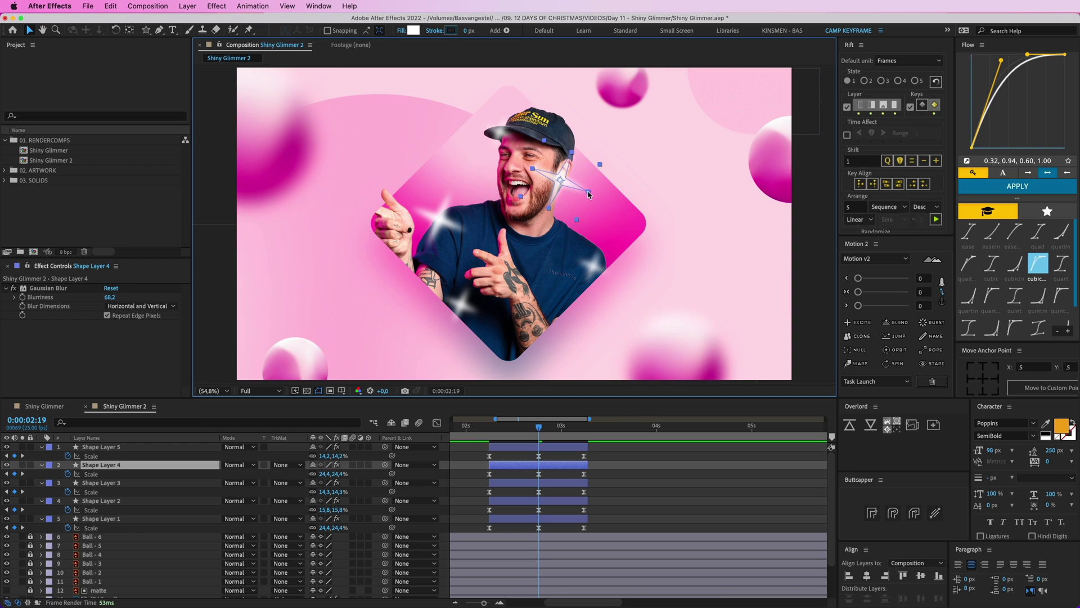
drag(591, 196, 586, 193)
click(539, 460)
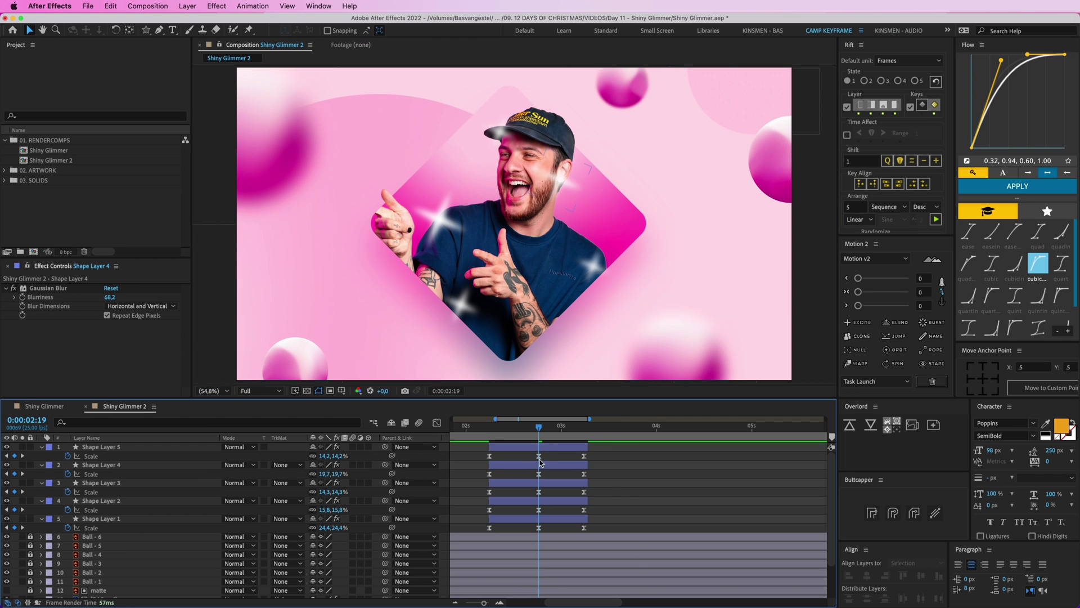
drag(549, 448, 581, 519)
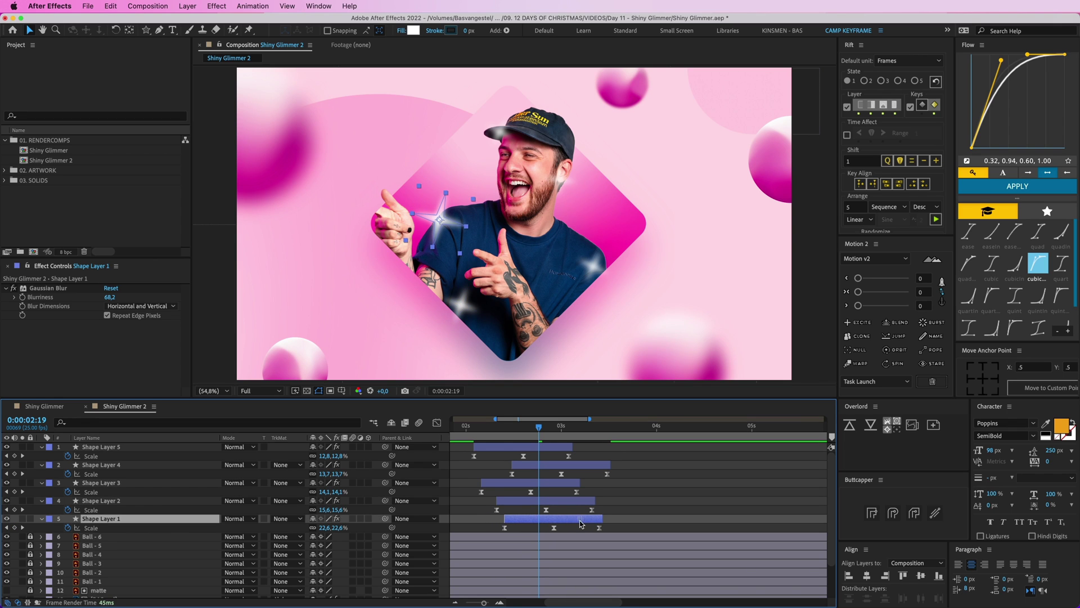
Return the viewer to 50% and move both CC Light Sweep Center keyframes on BAS.psd to start near 2 seconds.
key(comma)
click(482, 520)
scroll(482, 520, down, 3)
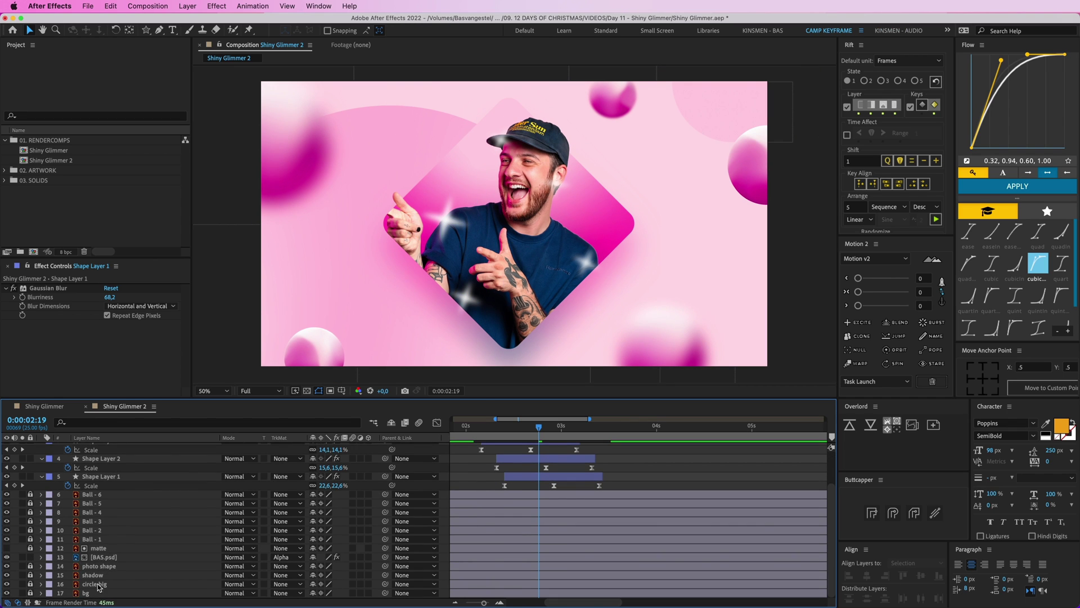
click(110, 561)
key(u)
scroll(529, 571, left, 3)
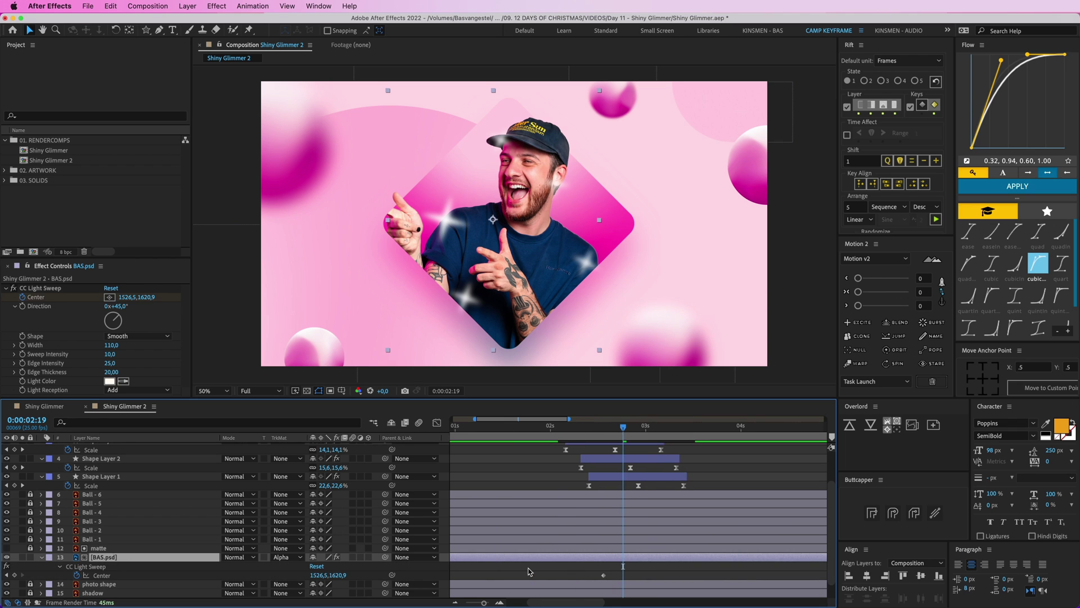
key(minus)
key(minus)
drag(574, 568, 513, 578)
click(564, 575)
drag(518, 575, 524, 575)
drag(532, 427, 516, 428)
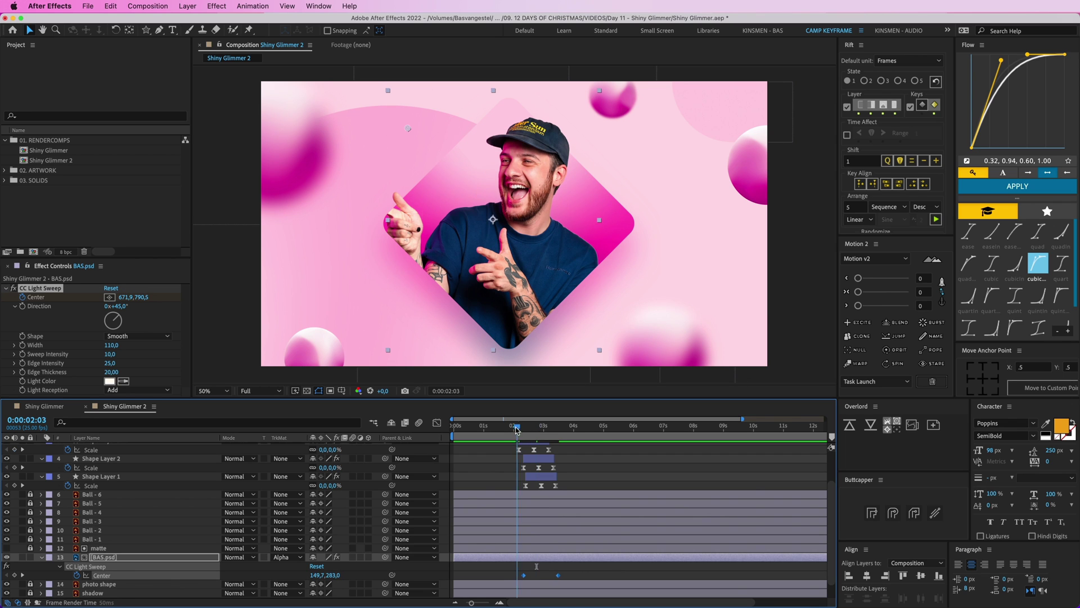
click(579, 460)
key(u)
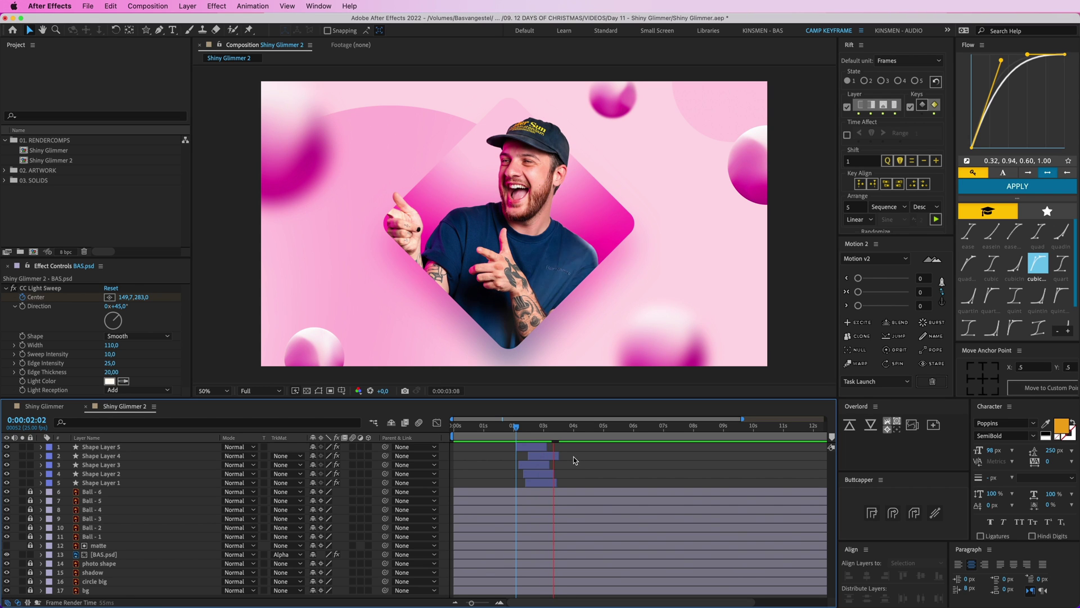
click(511, 426)
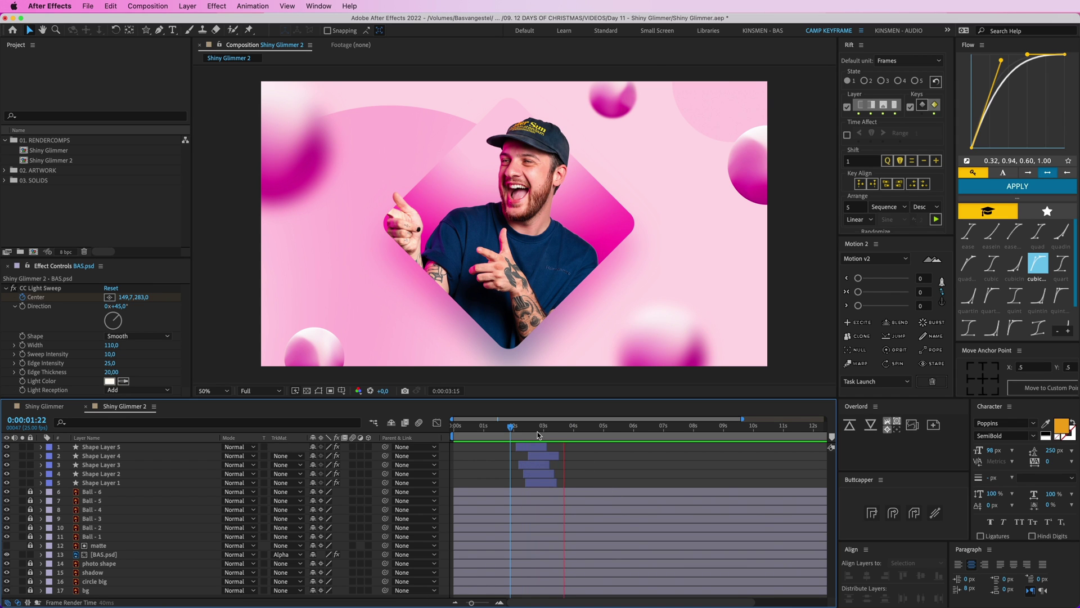
key(space)
click(507, 429)
key(space)
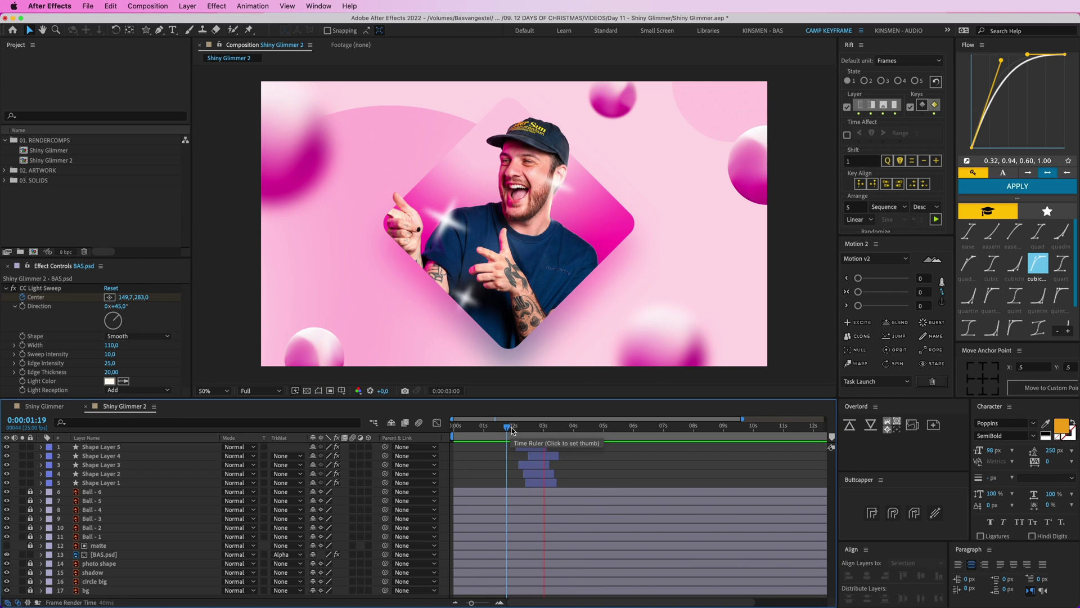